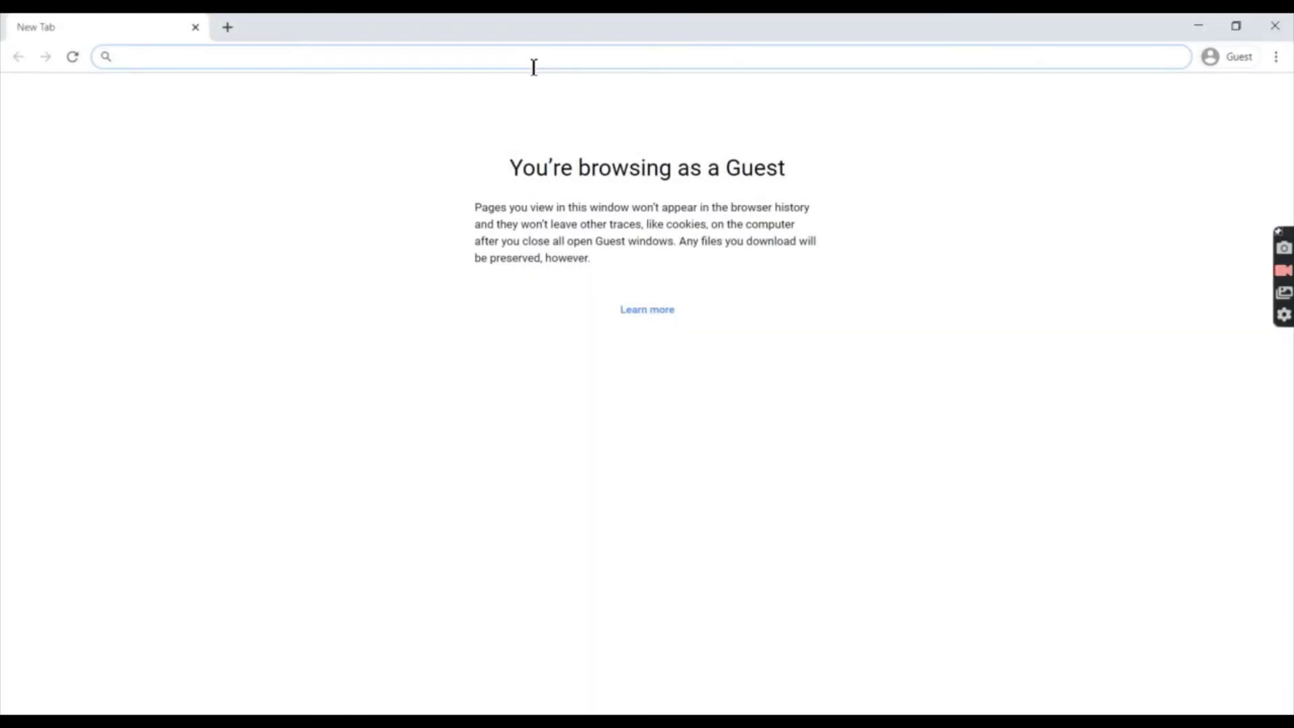
Step: Load dafont.com and browse its home page categories and recently added fonts
{"action": "type", "text": "dafo"}
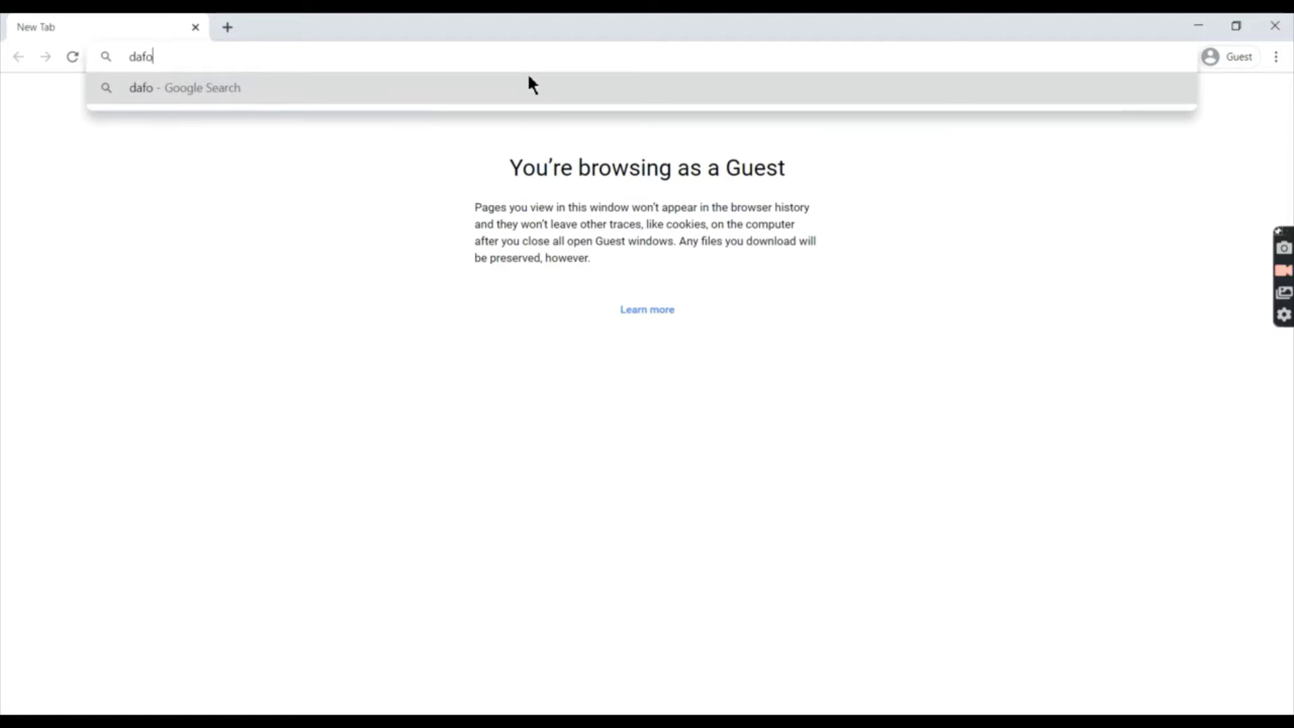
{"action": "type", "text": "nt.c"}
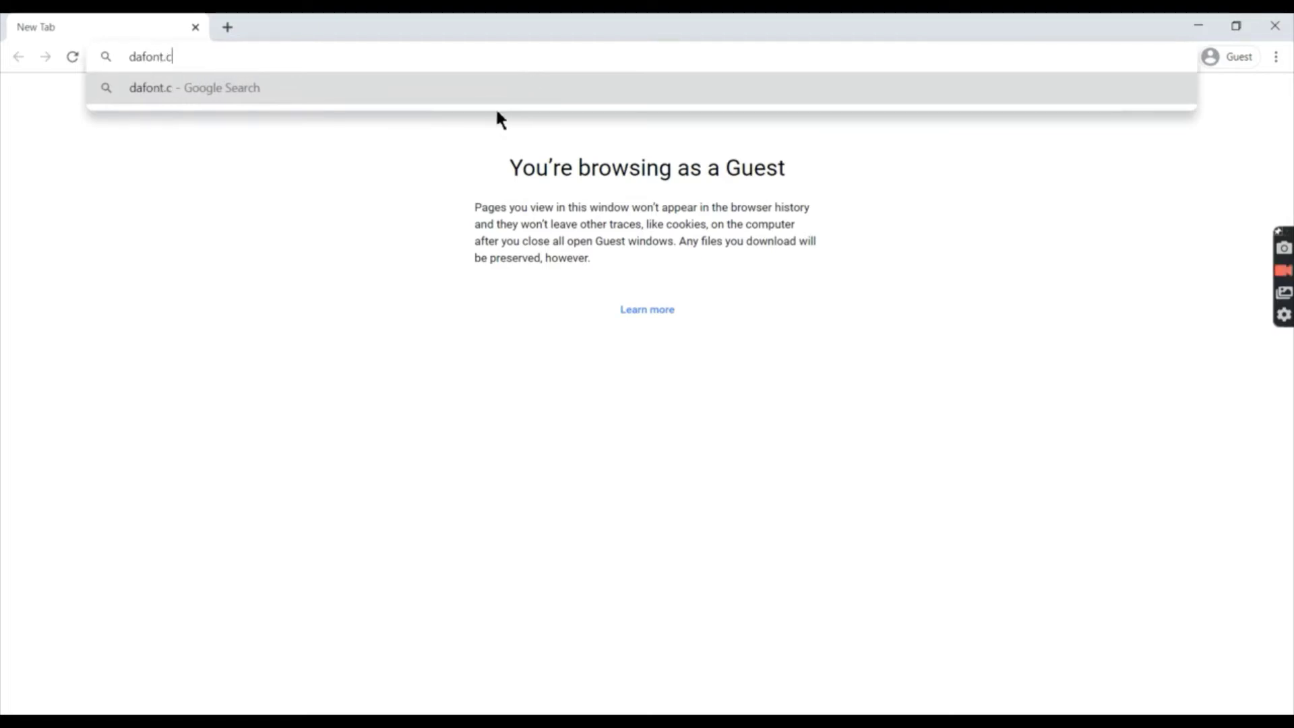
{"action": "type", "text": "om"}
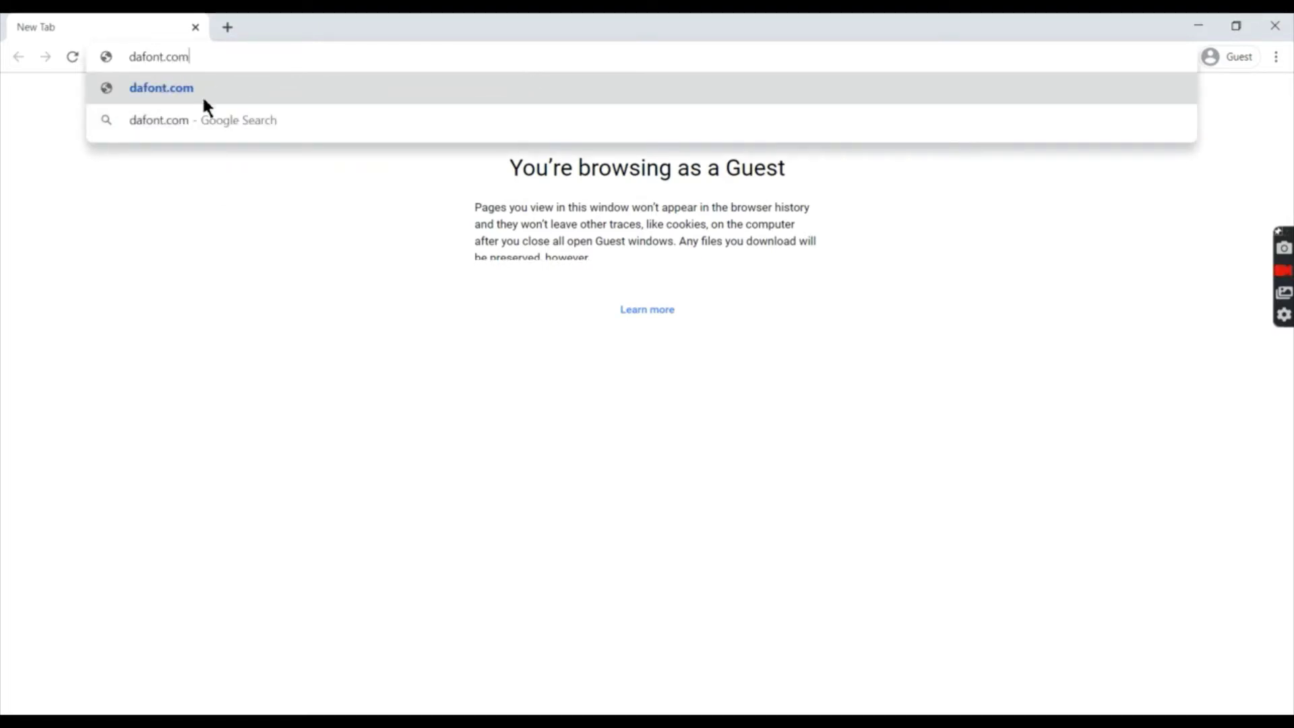
{"action": "key", "text": "Return"}
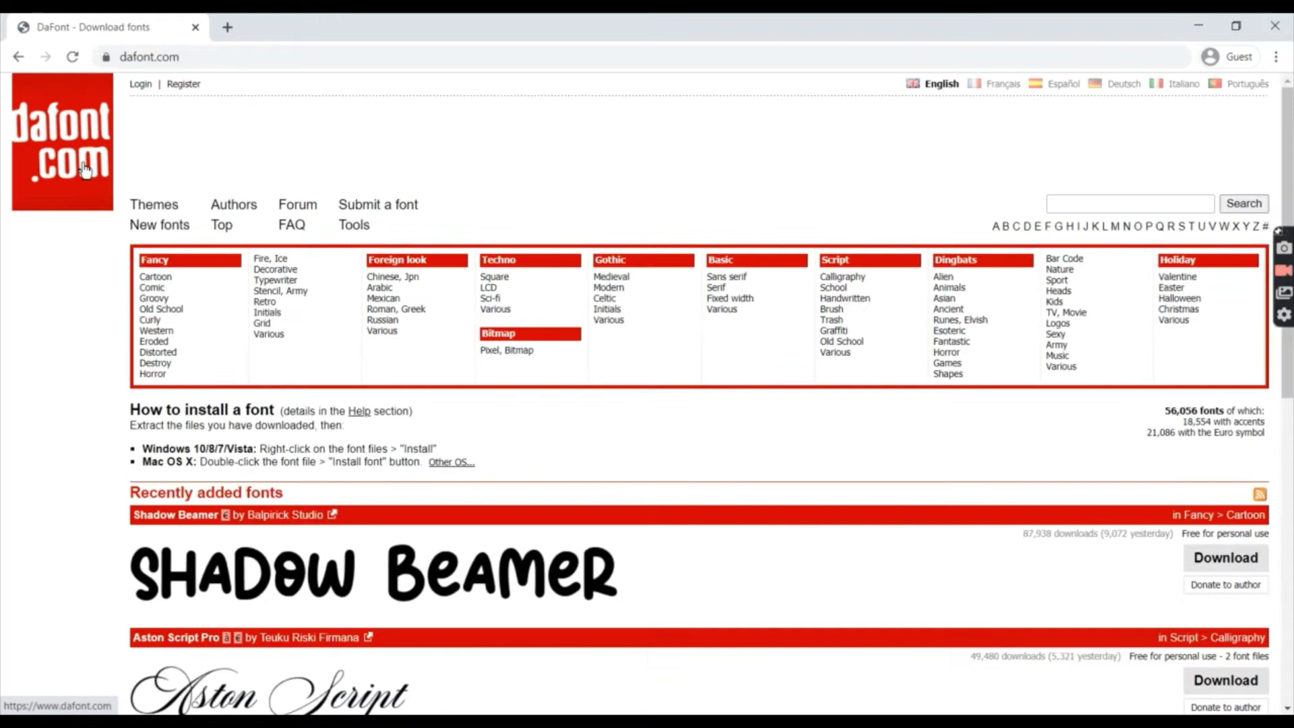
{"action": "scroll", "coordinate": [303, 337], "scroll_direction": "down", "scroll_amount": 4}
{"action": "scroll", "coordinate": [323, 303], "scroll_direction": "down", "scroll_amount": 7}
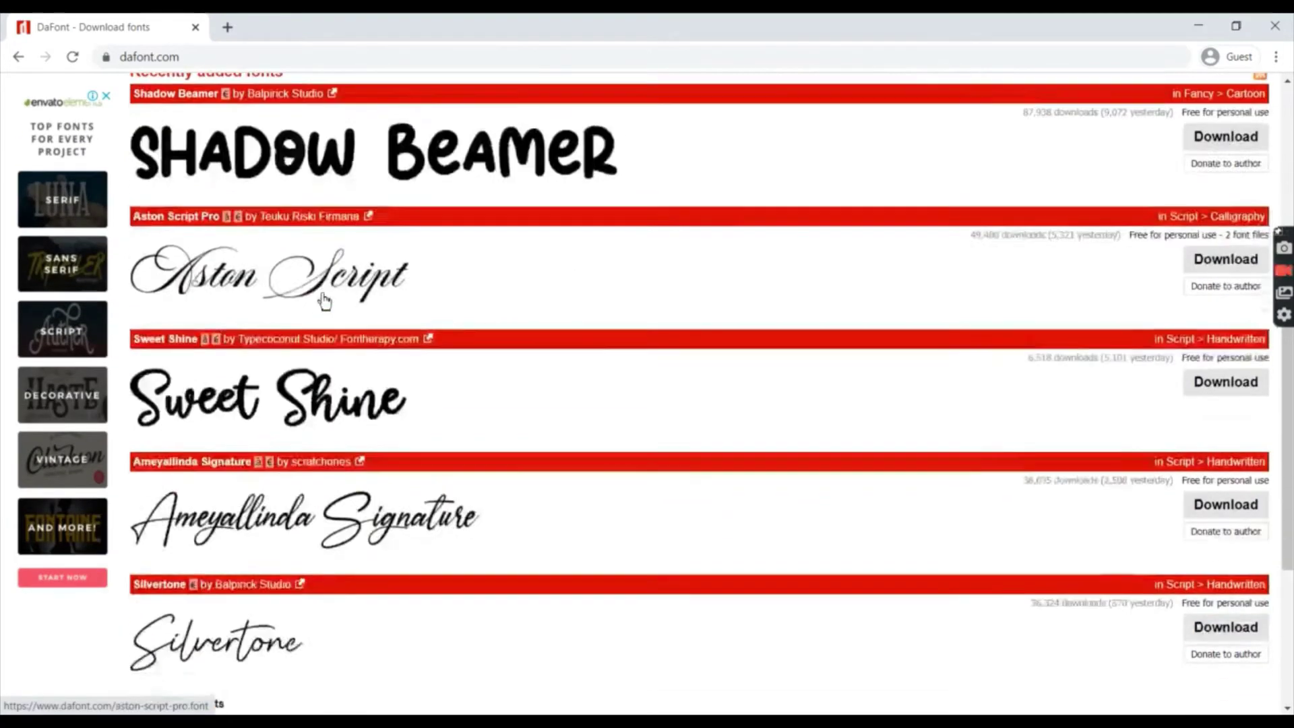
{"action": "scroll", "coordinate": [421, 313], "scroll_direction": "up", "scroll_amount": 4}
{"action": "scroll", "coordinate": [420, 313], "scroll_direction": "up", "scroll_amount": 6}
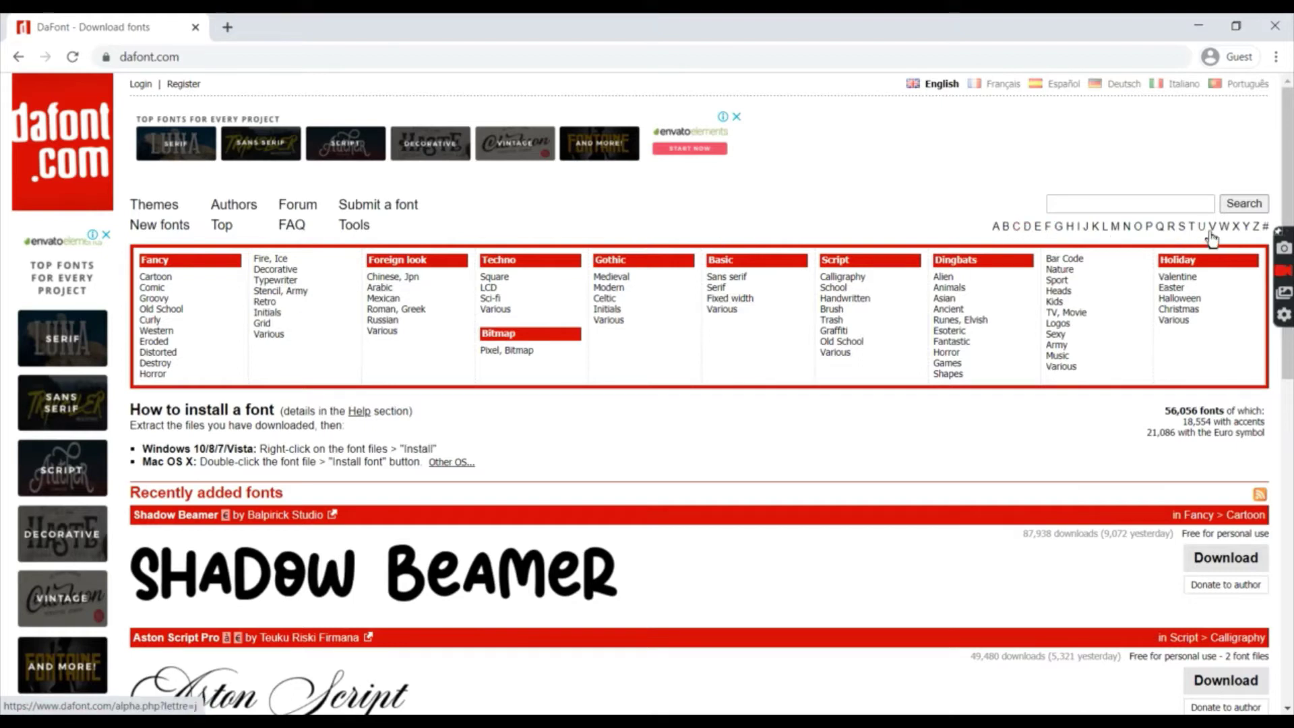
{"action": "scroll", "coordinate": [896, 269], "scroll_direction": "down", "scroll_amount": 3}
{"action": "scroll", "coordinate": [944, 250], "scroll_direction": "down", "scroll_amount": 3}
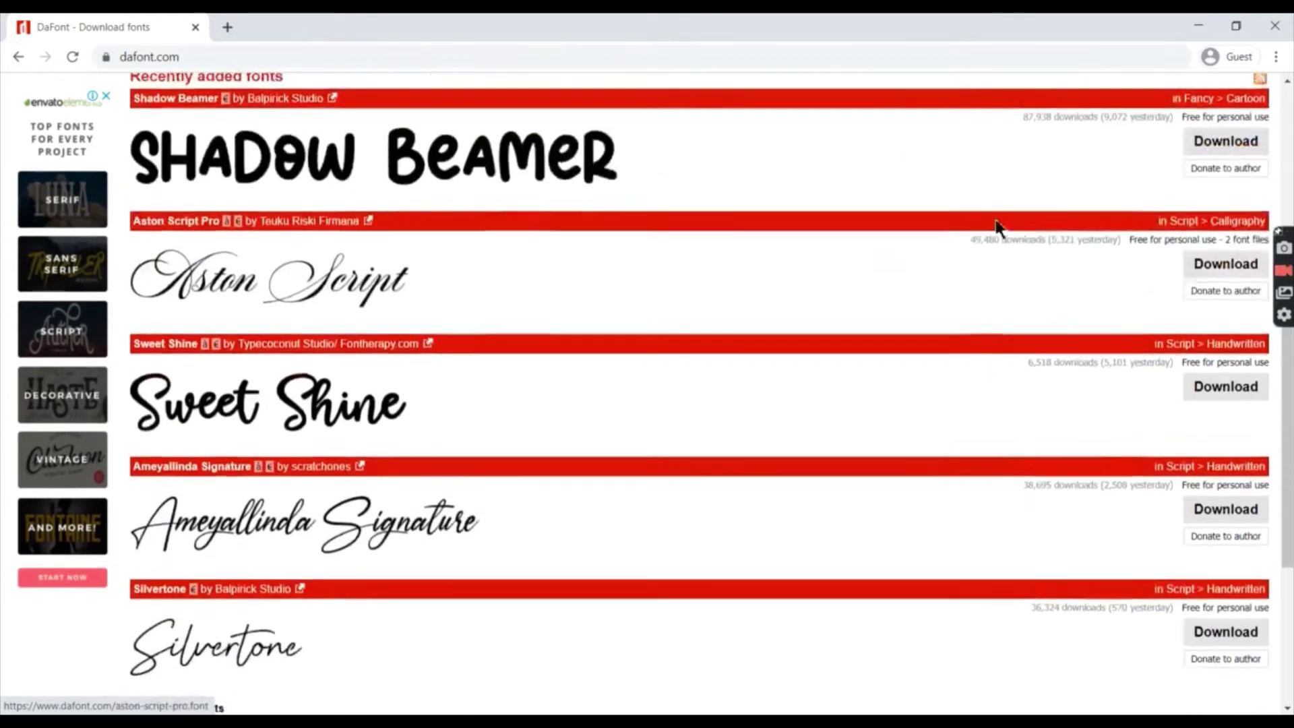
{"action": "scroll", "coordinate": [1000, 225], "scroll_direction": "up", "scroll_amount": 6}
Step: Search DaFont for 'Damer' and open the Dameron font's page
{"action": "left_click", "coordinate": [1108, 206]}
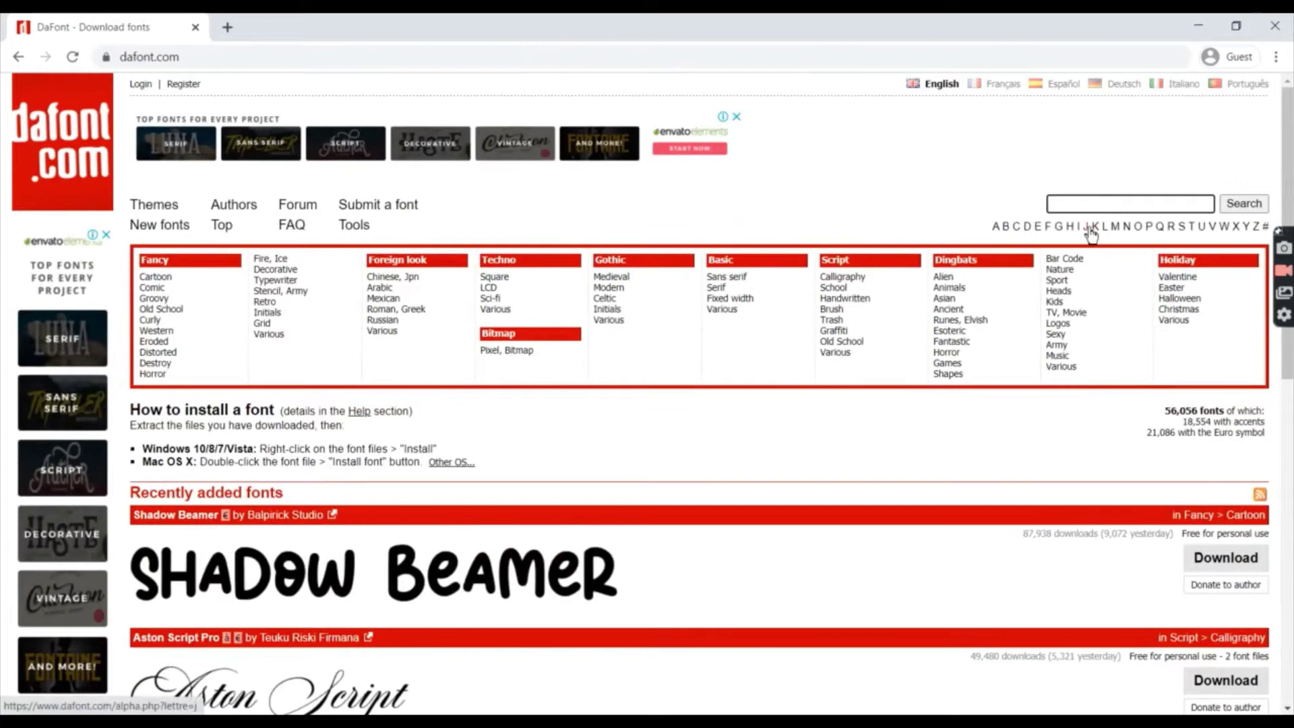
{"action": "type", "text": "Dameron"}
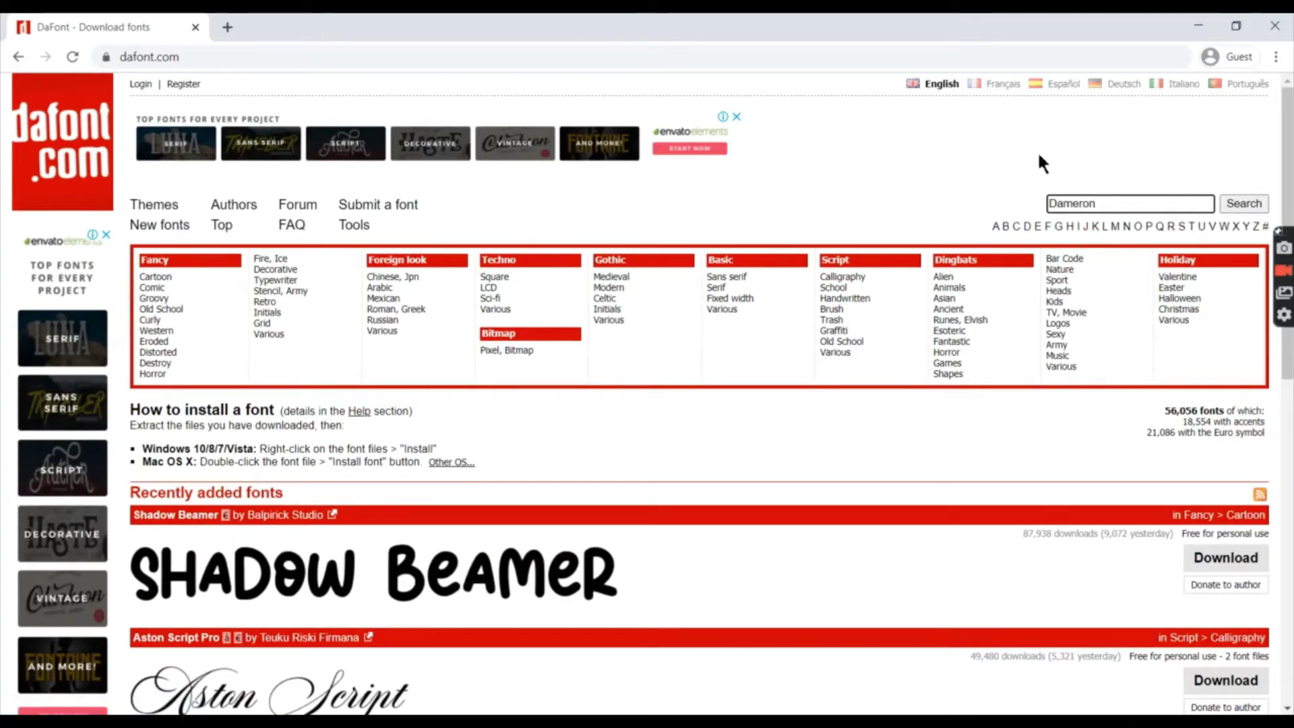
{"action": "left_click", "coordinate": [1255, 201]}
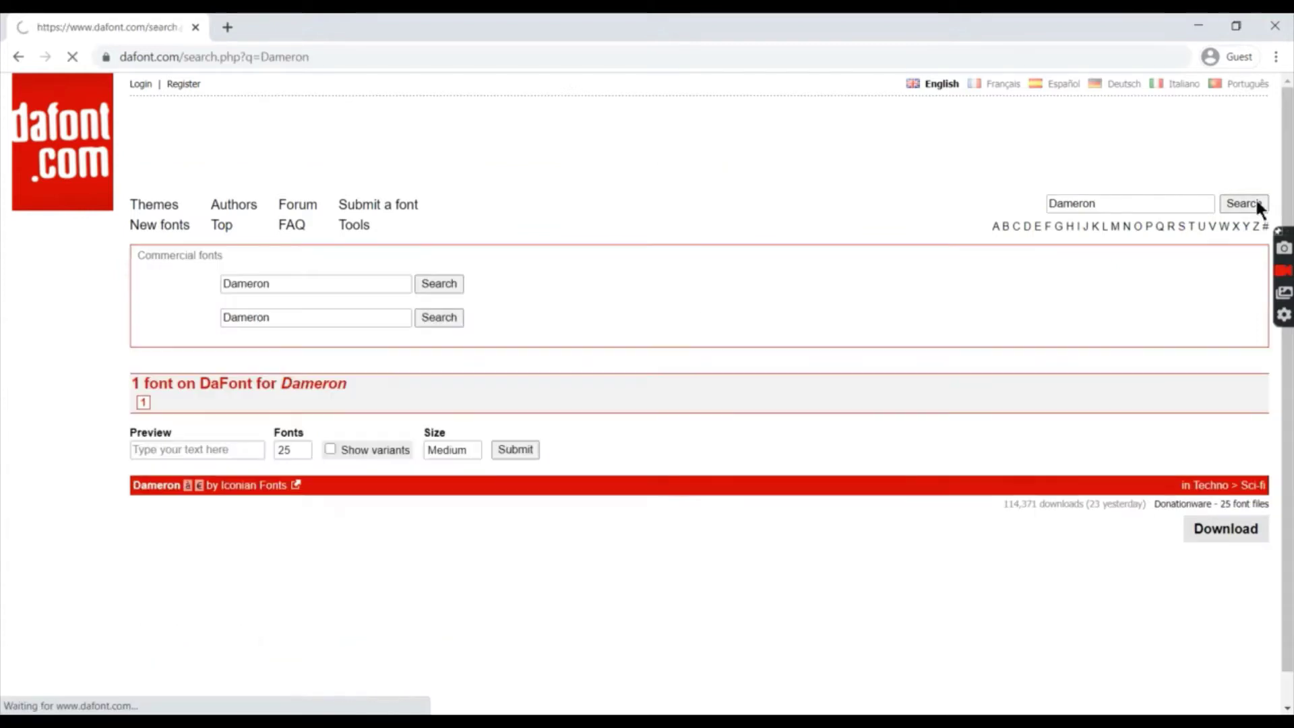
{"action": "scroll", "coordinate": [260, 500], "scroll_direction": "down", "scroll_amount": 2}
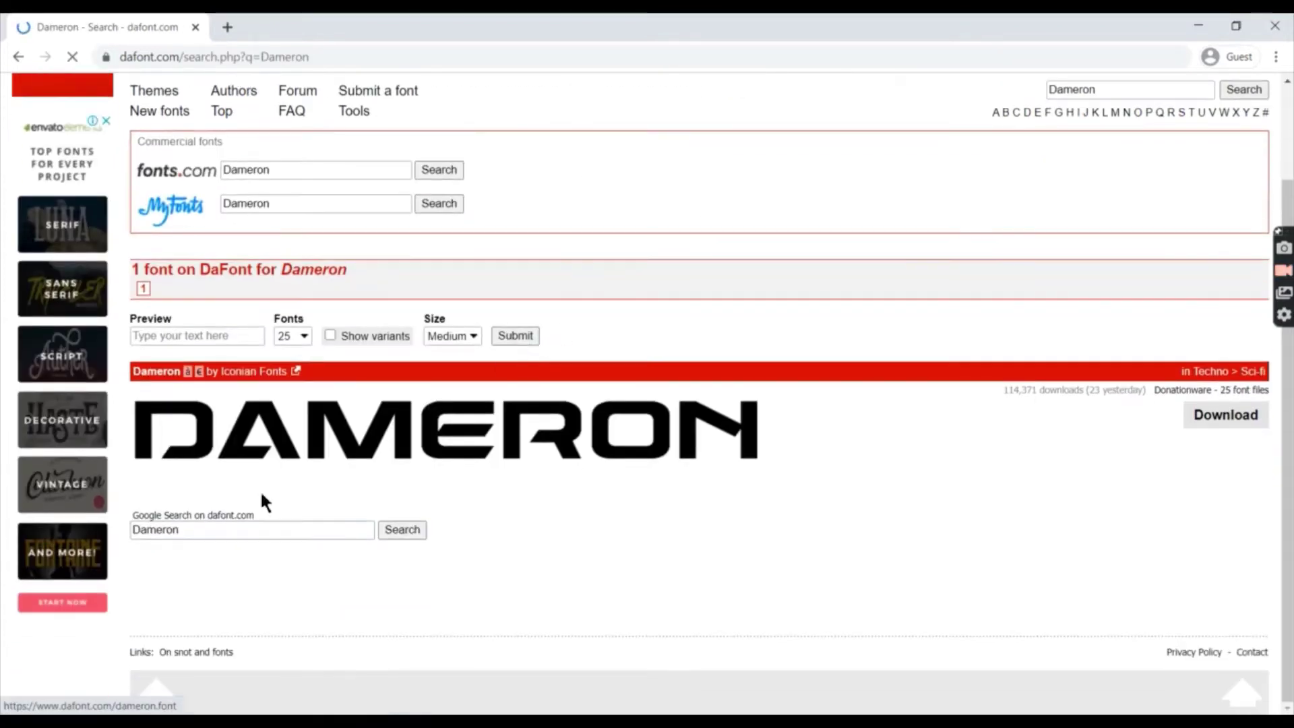
{"action": "left_click", "coordinate": [330, 431]}
Step: Download the Dameron font archive as dameron (2).zip
{"action": "scroll", "coordinate": [350, 411], "scroll_direction": "down", "scroll_amount": 12}
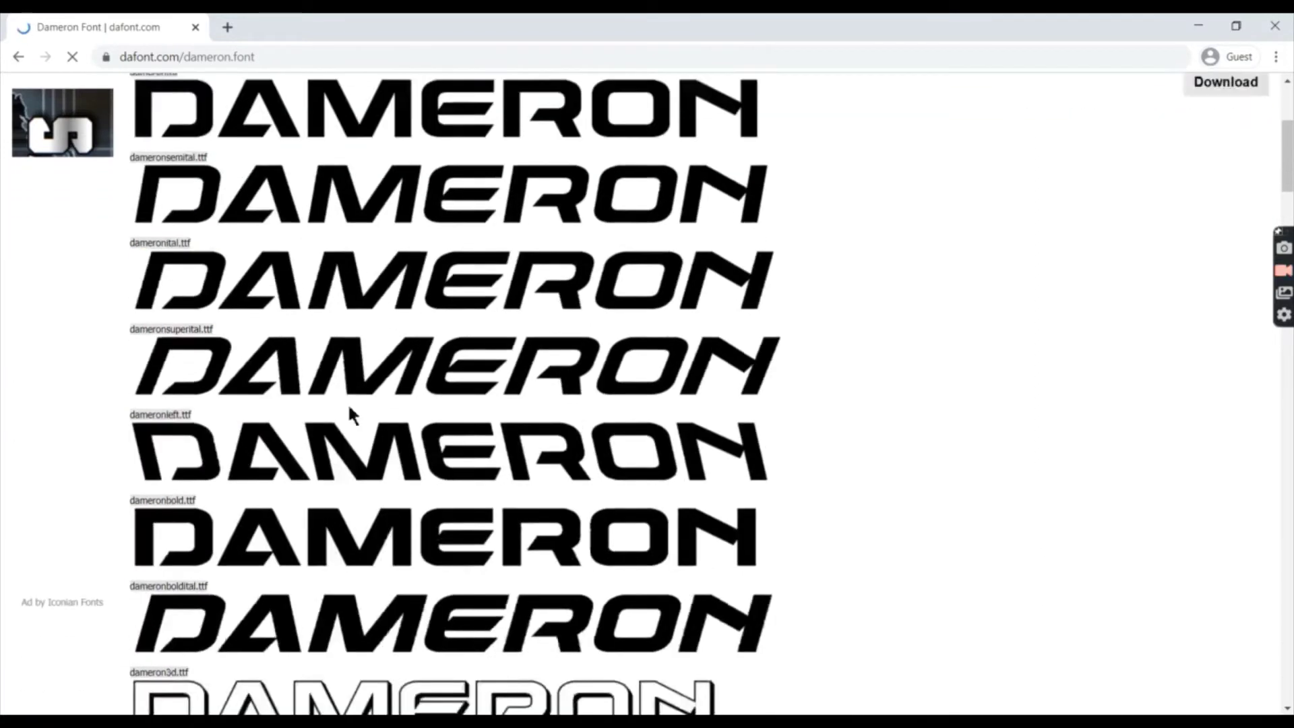
{"action": "scroll", "coordinate": [359, 408], "scroll_direction": "down", "scroll_amount": 20}
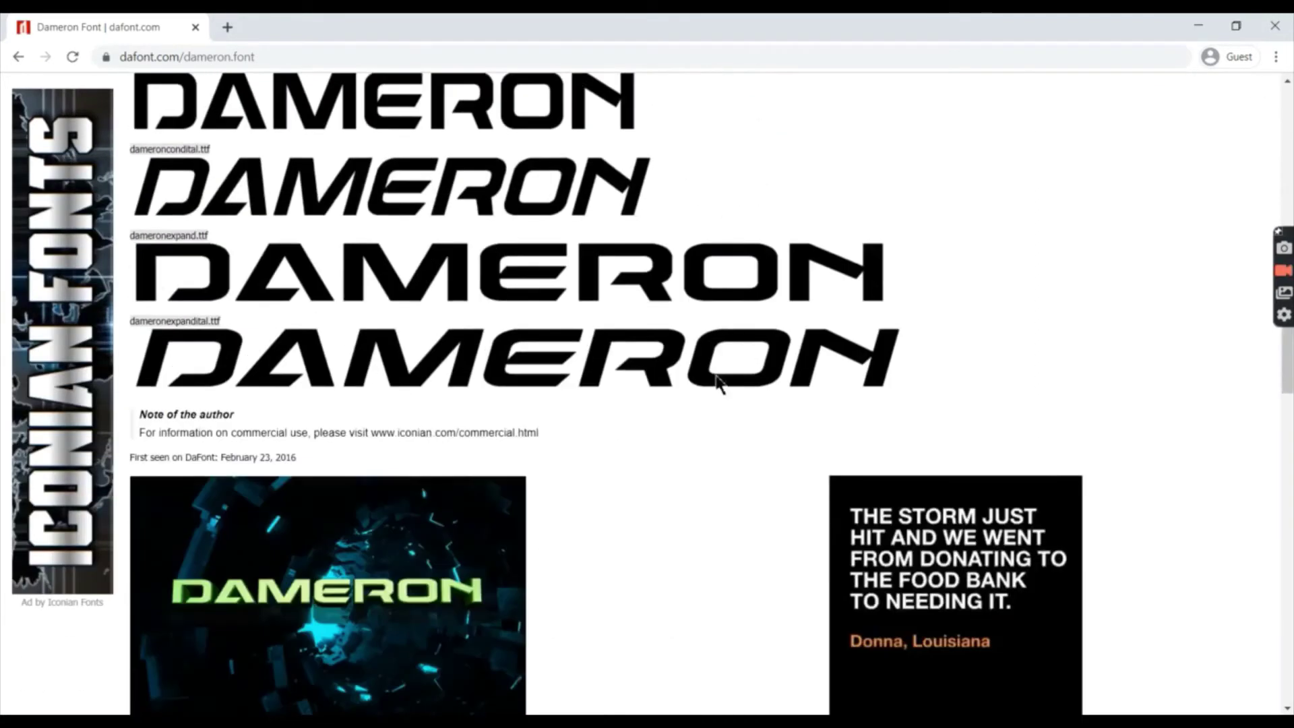
{"action": "scroll", "coordinate": [1264, 447], "scroll_direction": "down", "scroll_amount": 6}
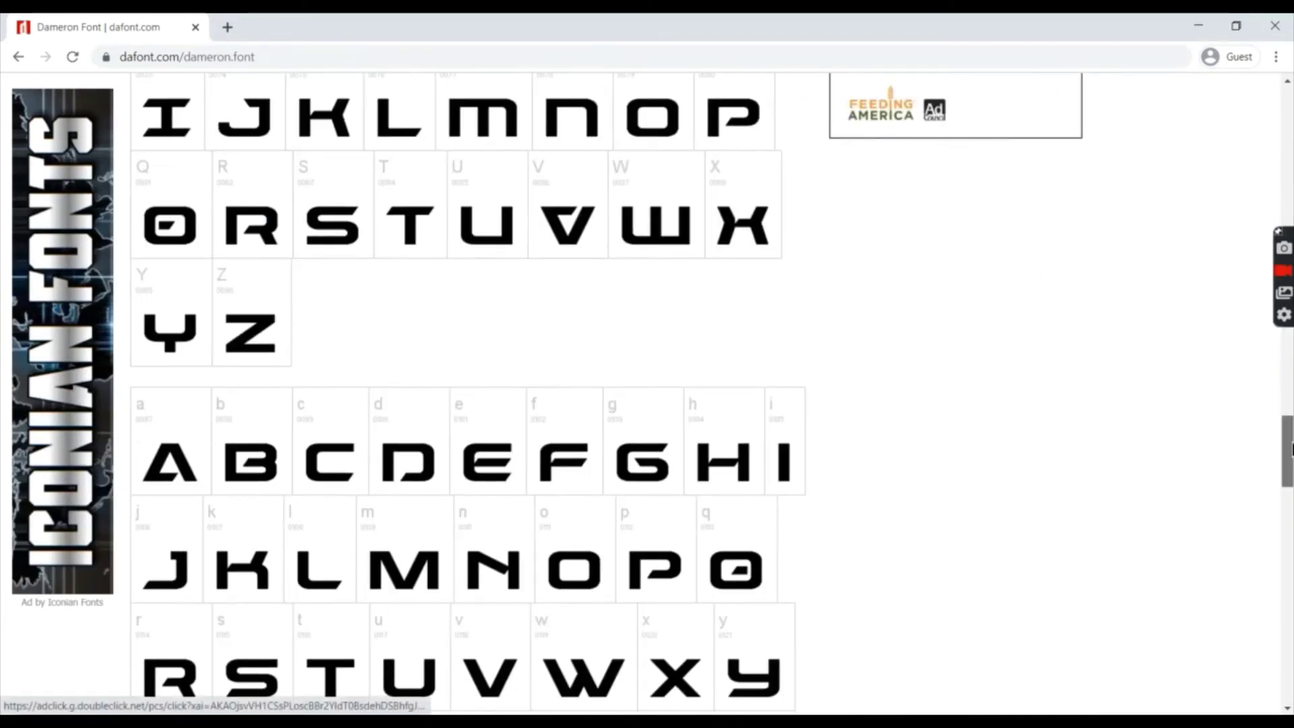
{"action": "scroll", "coordinate": [581, 419], "scroll_direction": "up", "scroll_amount": 11}
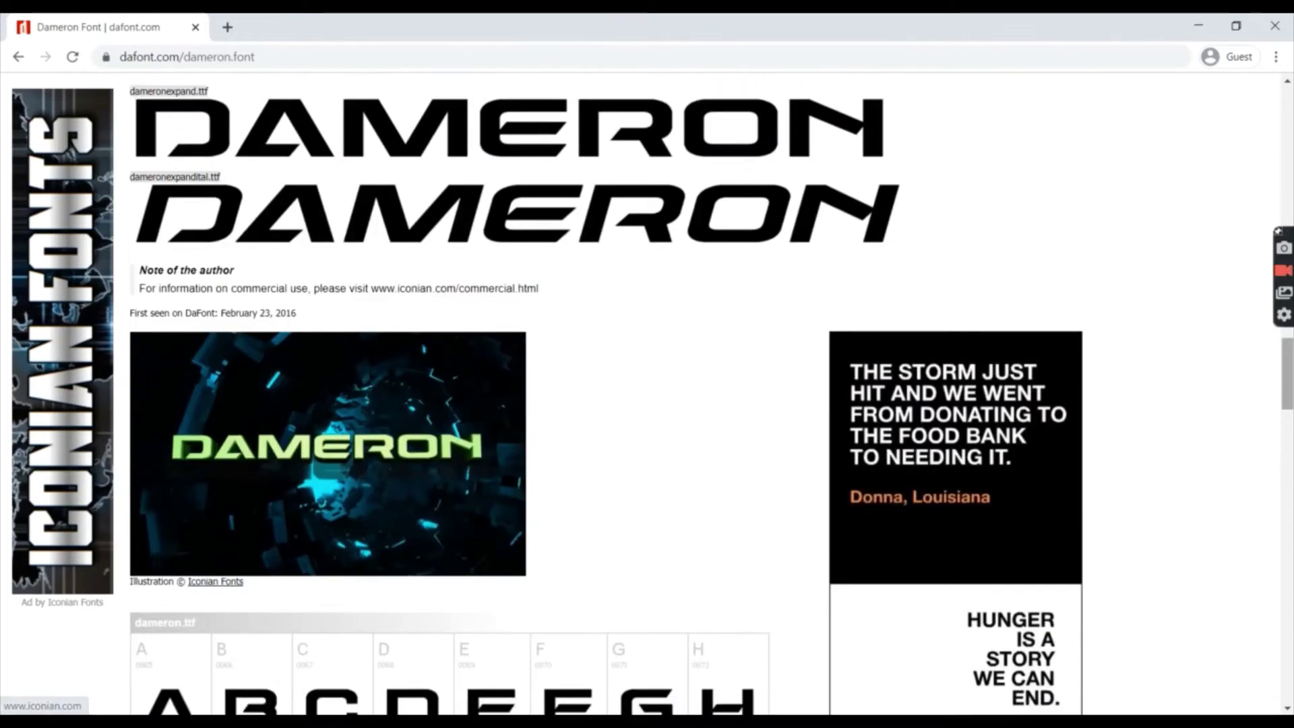
{"action": "left_click_drag", "start_coordinate": [1287, 377], "coordinate": [1265, 86]}
{"action": "left_click", "coordinate": [1223, 381]}
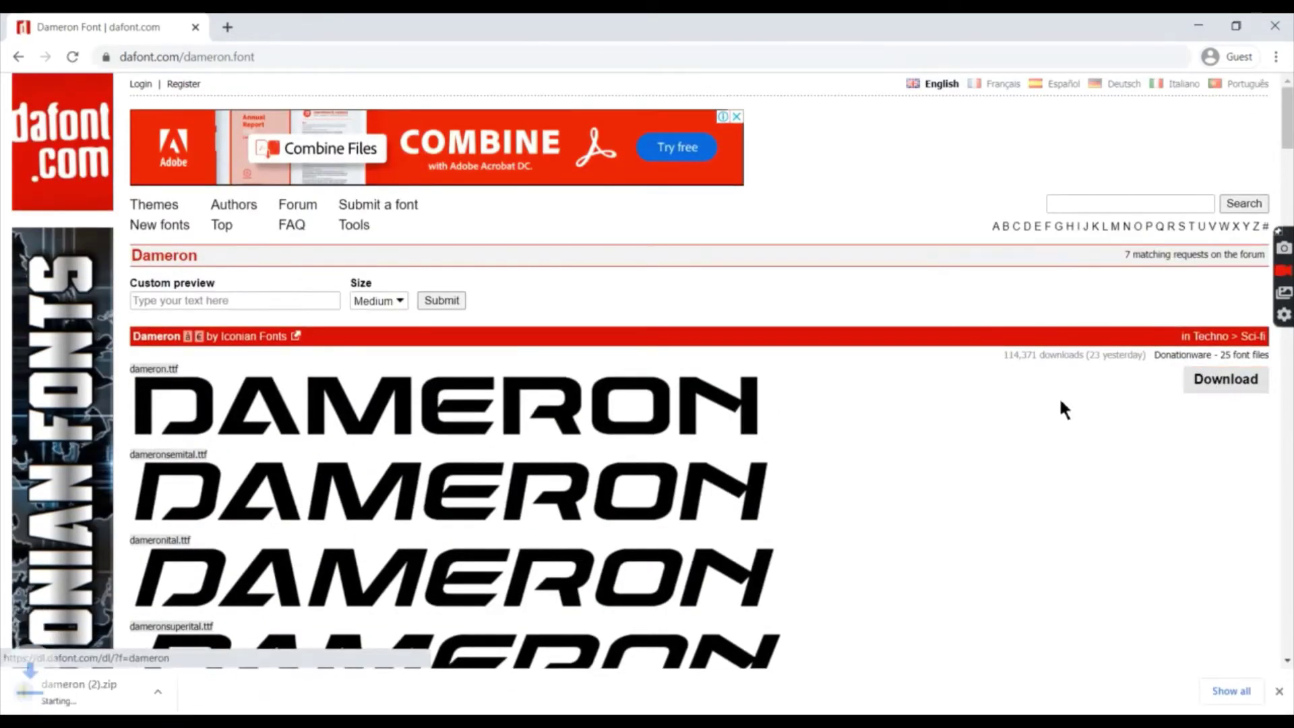
Step: Extract all files from dameron (2).zip to the Desktop, then close both Explorer windows
{"action": "left_click", "coordinate": [82, 688]}
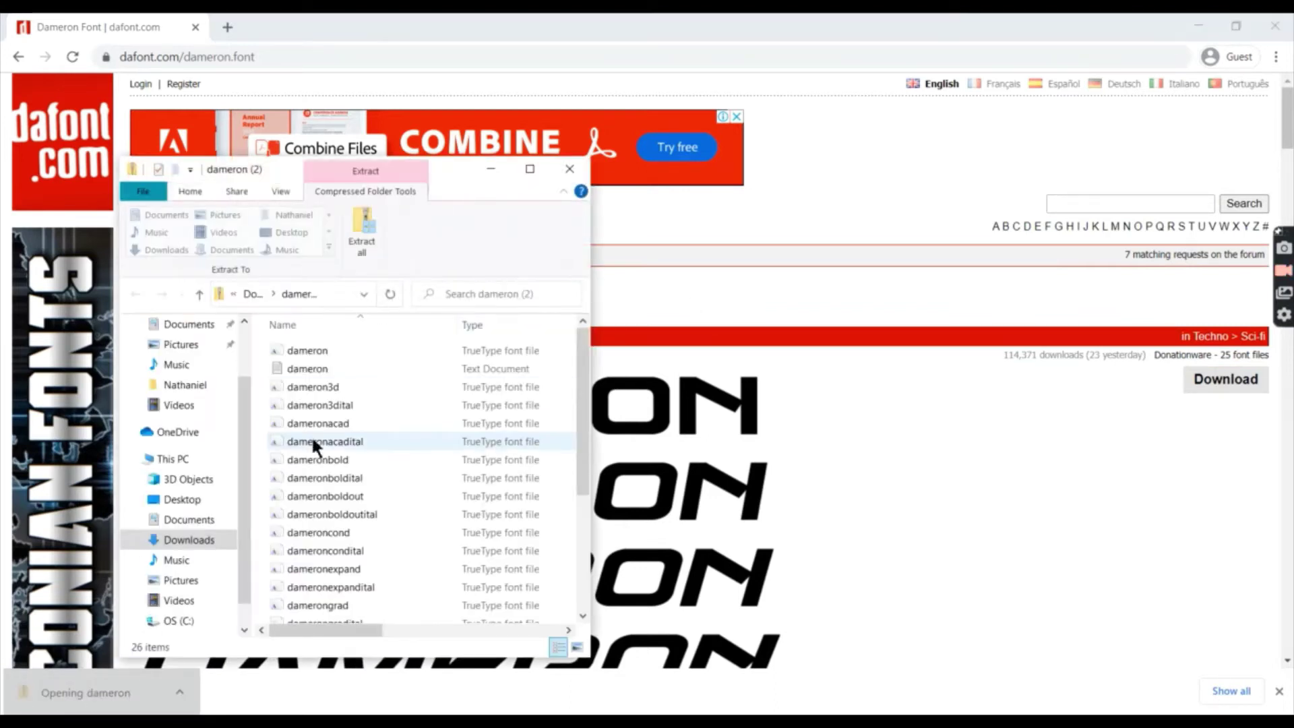
{"action": "left_click", "coordinate": [372, 243]}
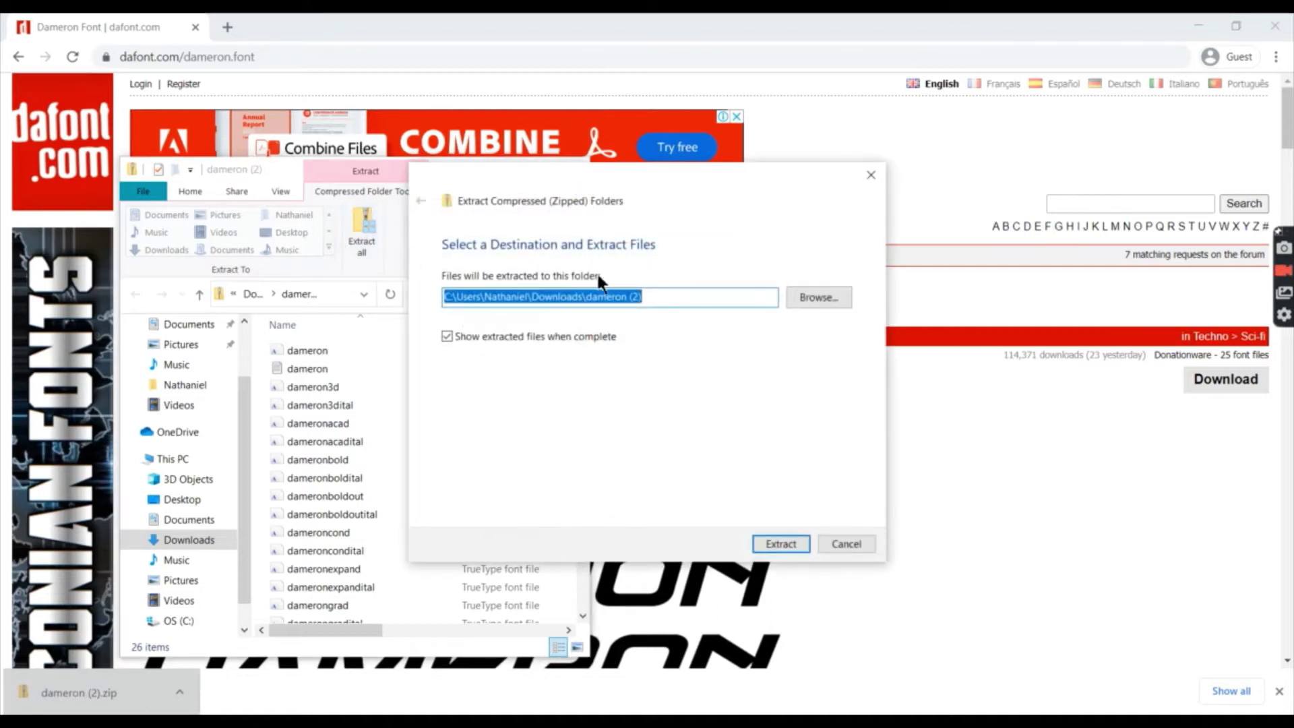
{"action": "left_click", "coordinate": [818, 297]}
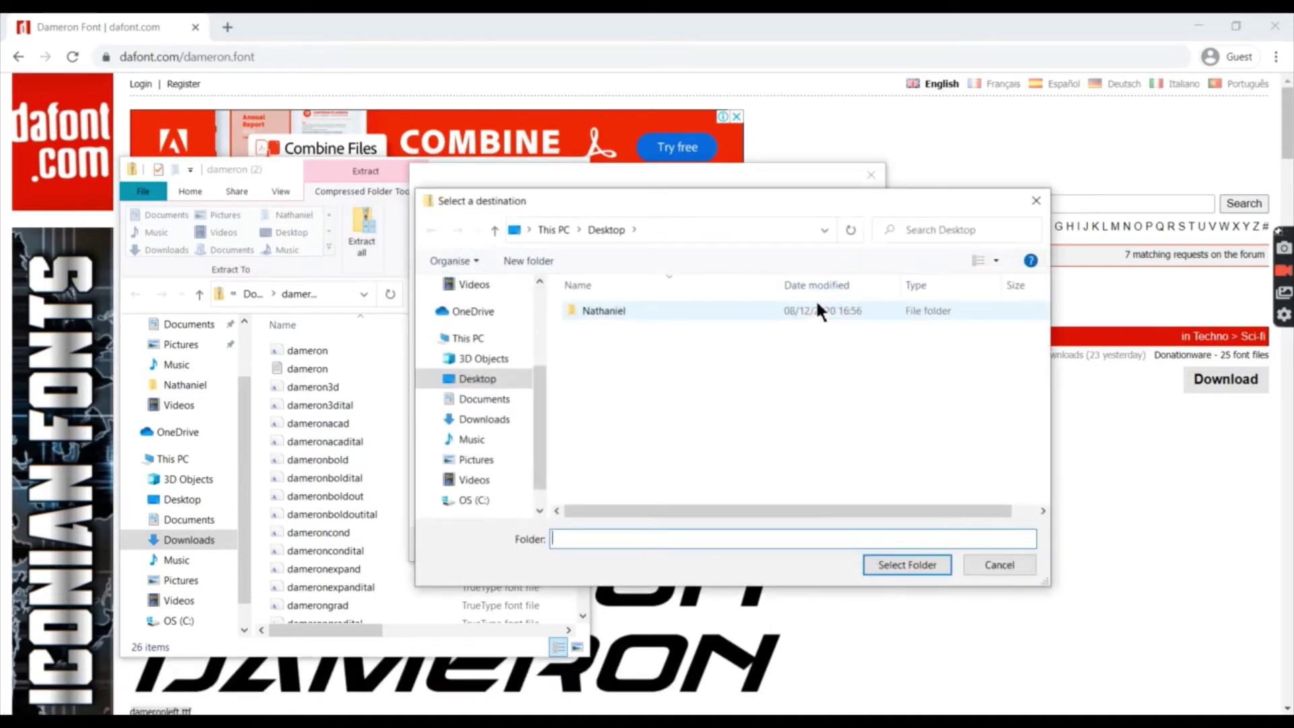
{"action": "left_click", "coordinate": [504, 378]}
{"action": "left_click", "coordinate": [899, 571]}
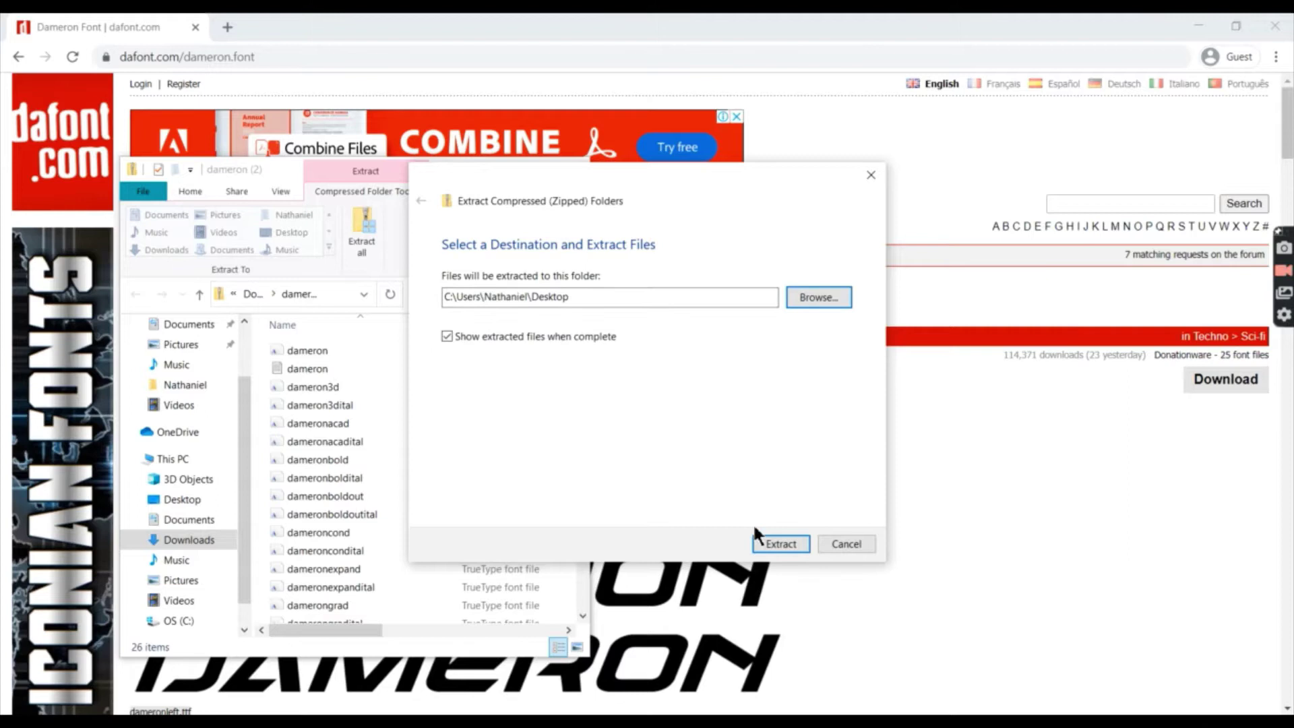
{"action": "left_click", "coordinate": [780, 539]}
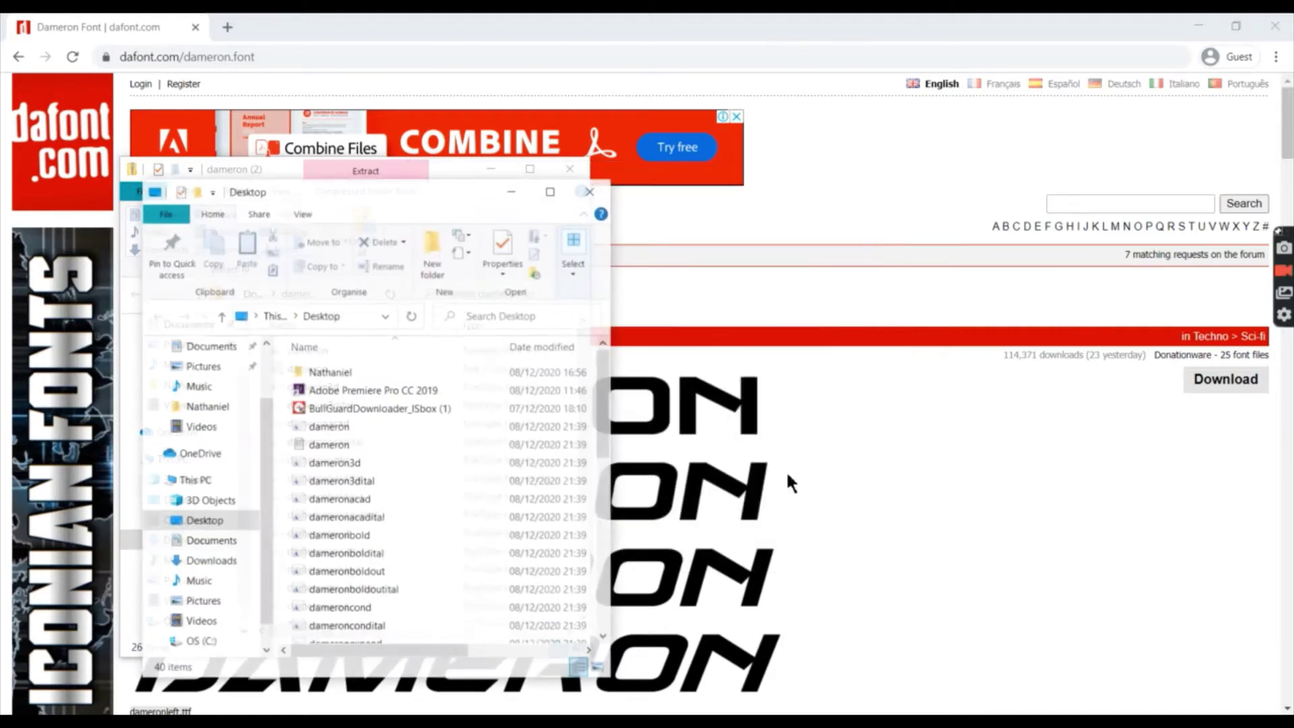
{"action": "left_click", "coordinate": [591, 190]}
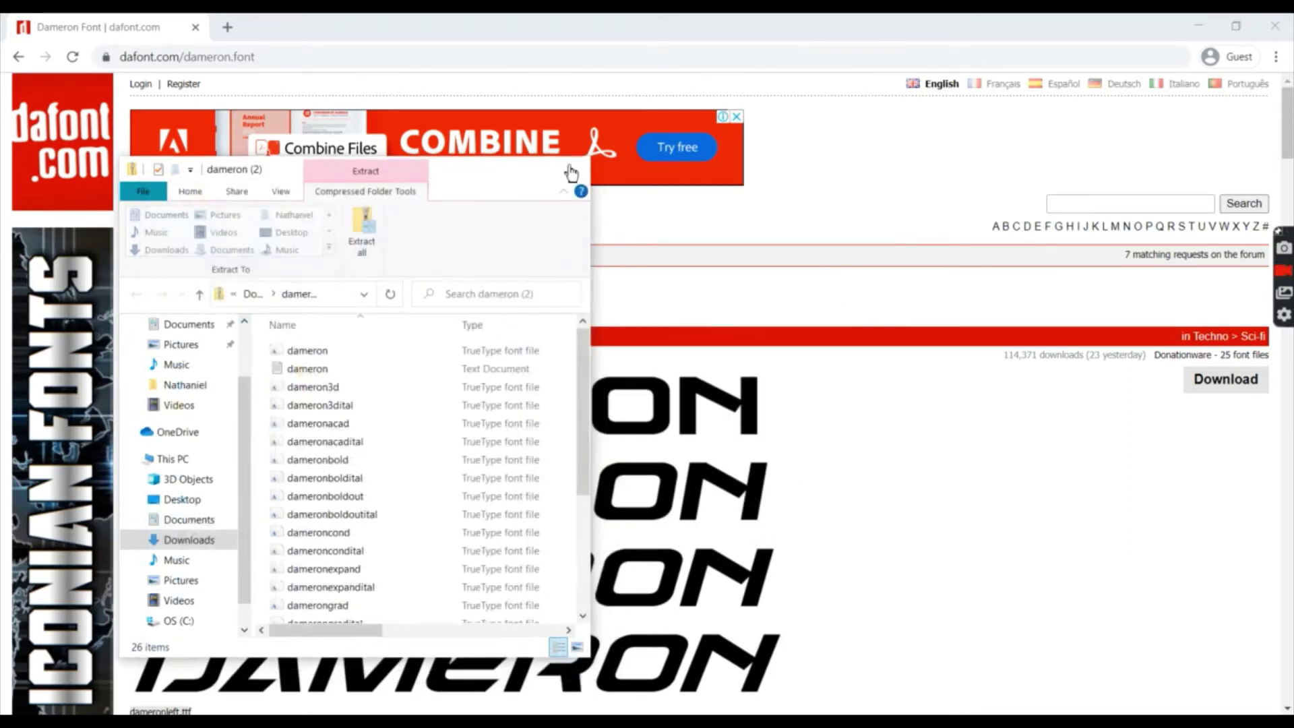
{"action": "left_click", "coordinate": [569, 169]}
Step: Minimise Chrome and drag the dameron font file to the middle of the desktop
{"action": "left_click", "coordinate": [1196, 27]}
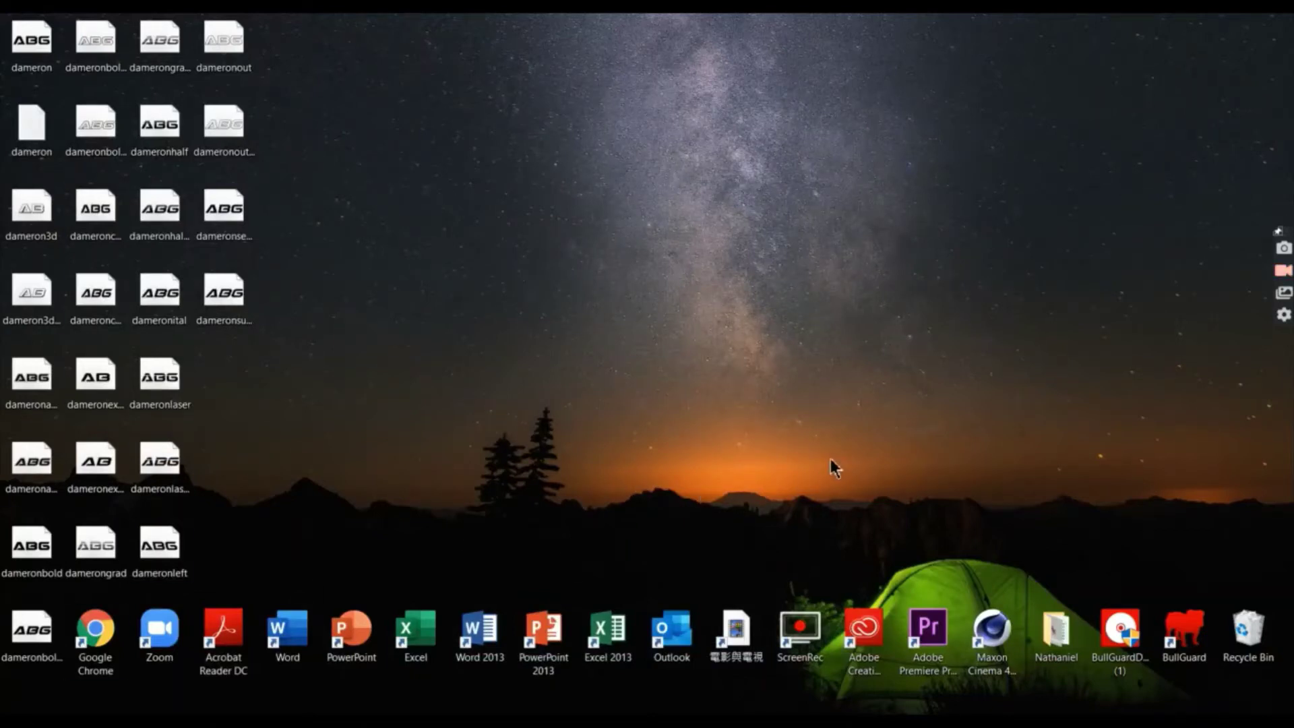
{"action": "left_click", "coordinate": [32, 43]}
{"action": "left_click_drag", "start_coordinate": [32, 43], "coordinate": [764, 368]}
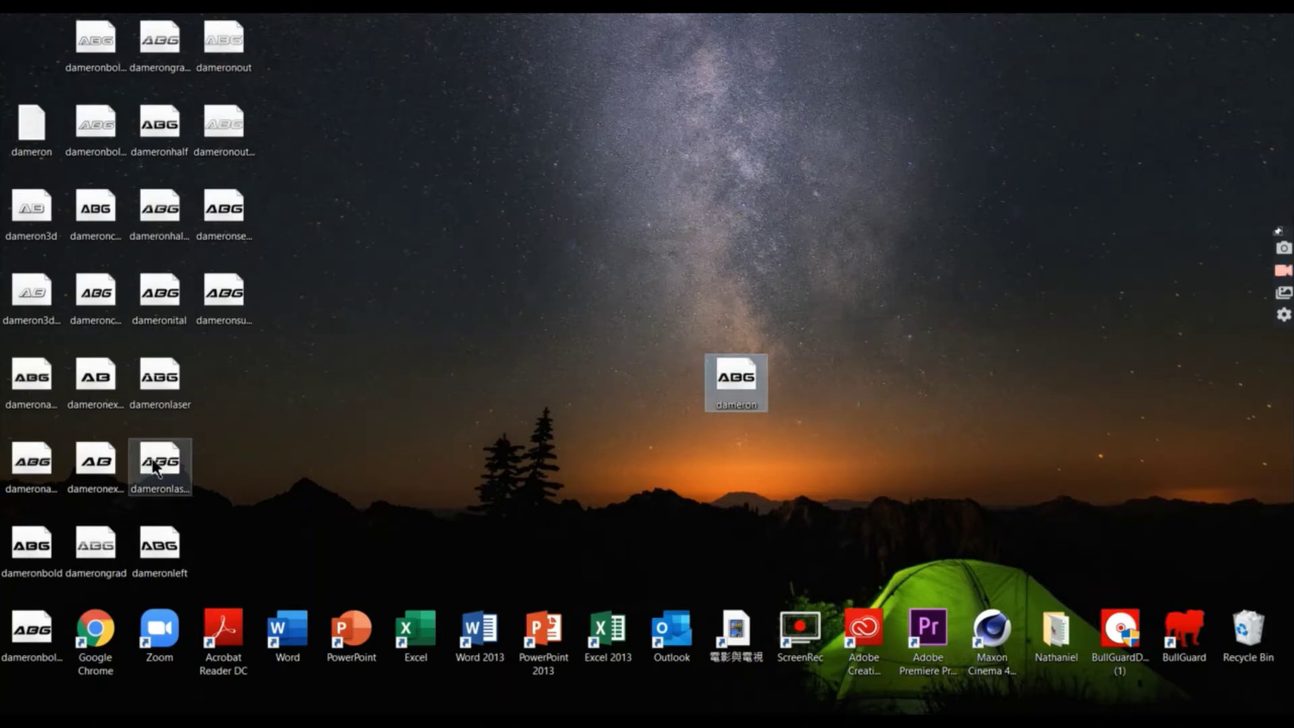
Step: Preview the dameron font file in Font Viewer and install Dameron
{"action": "right_click", "coordinate": [745, 381]}
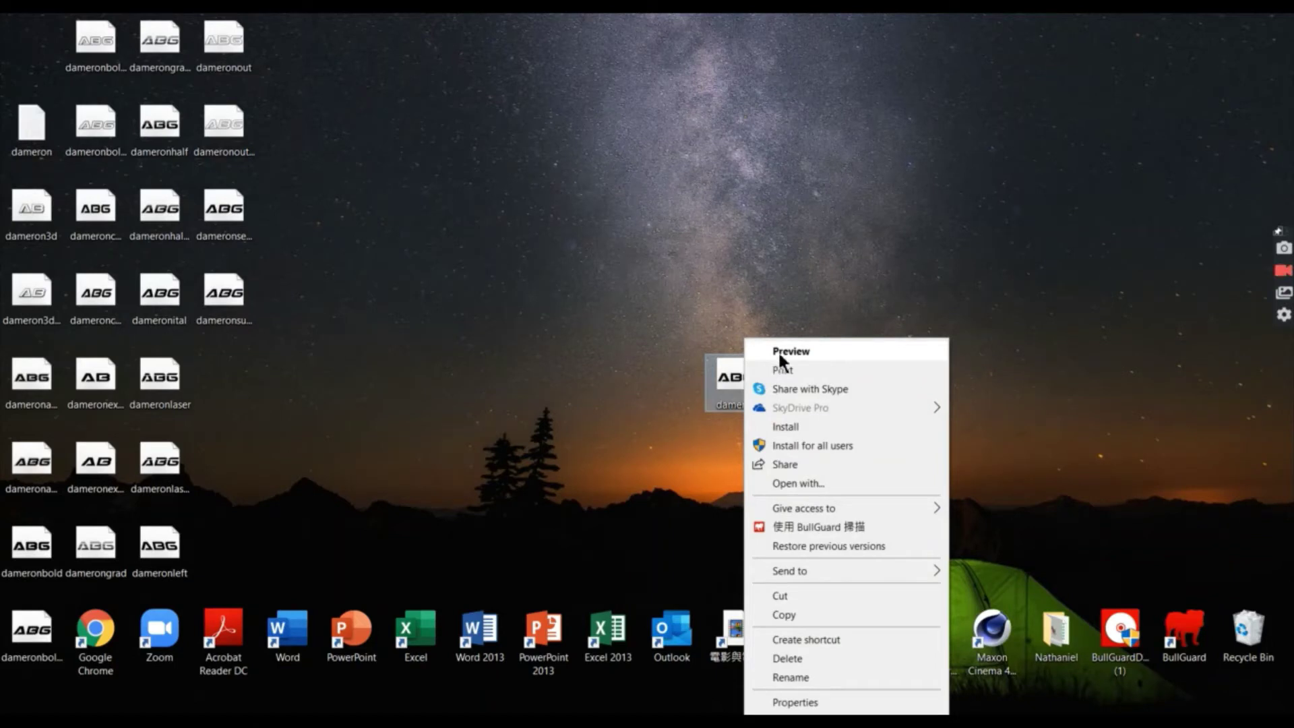
{"action": "left_click", "coordinate": [818, 349]}
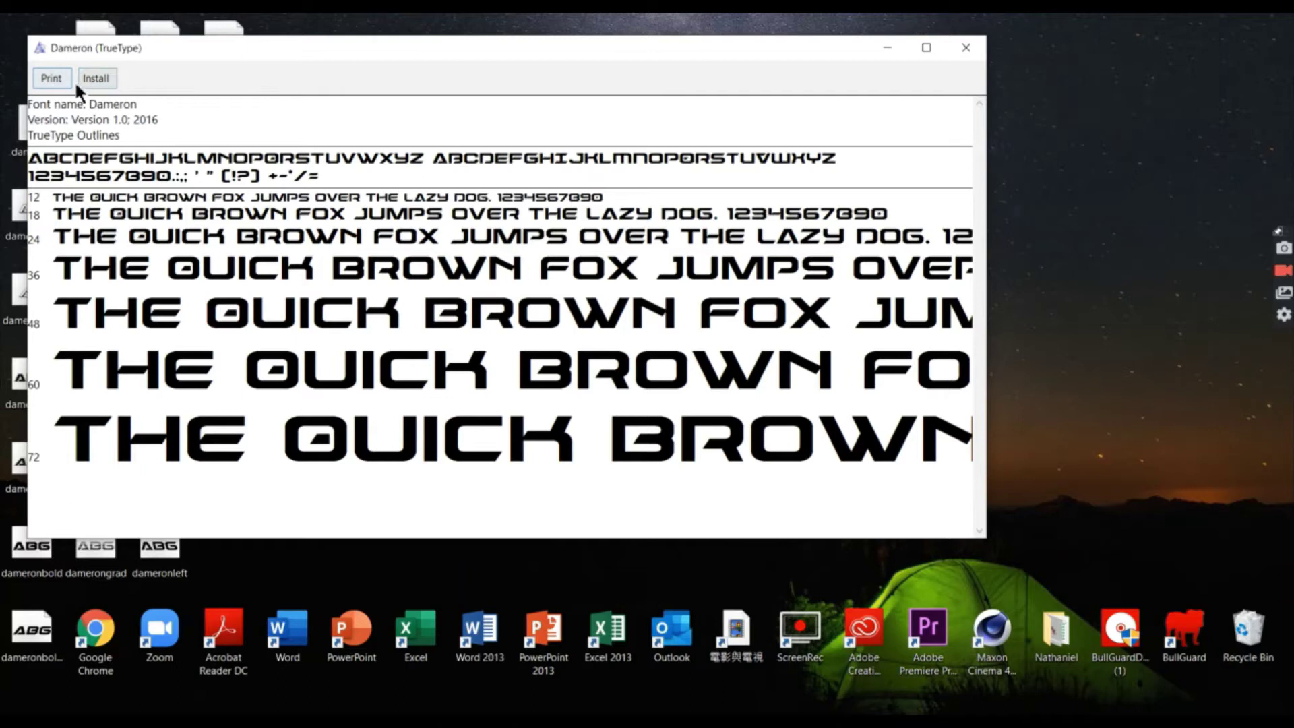
{"action": "left_click", "coordinate": [107, 70]}
Step: Close the font viewer and allow Cinema 4D's network access in the BullGuard notification
{"action": "left_click", "coordinate": [965, 48]}
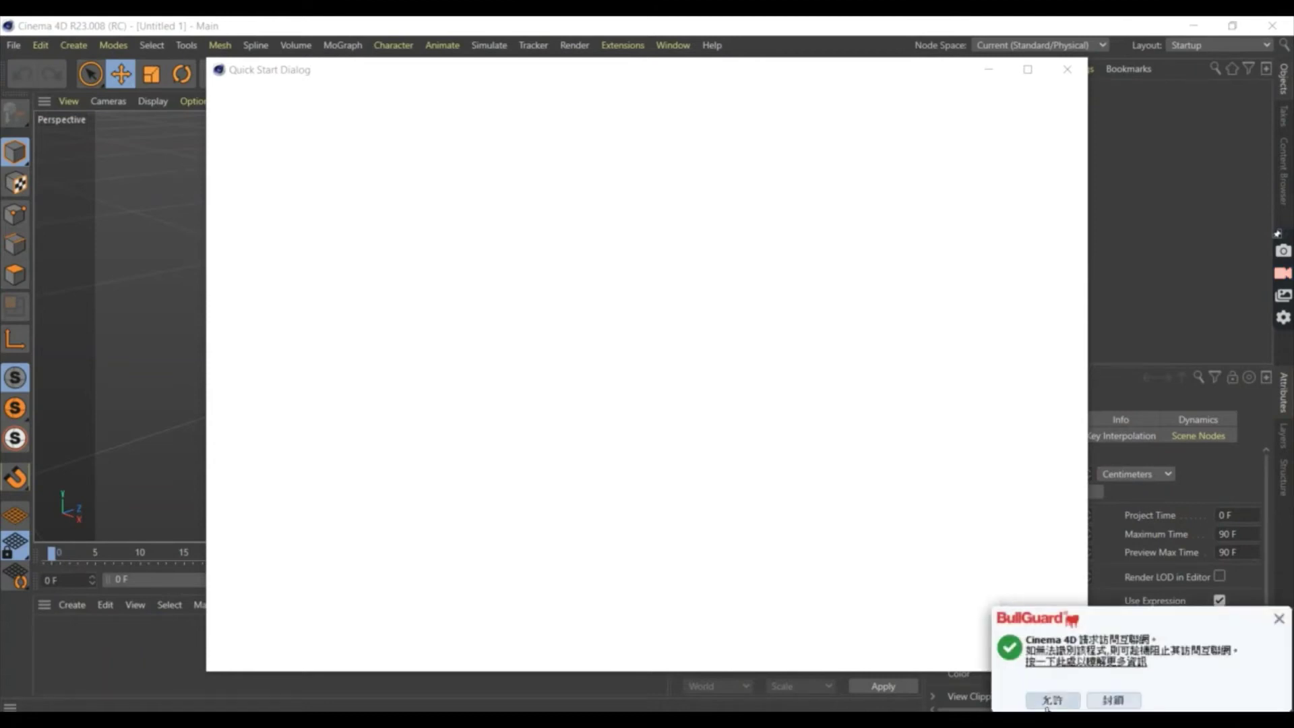
{"action": "left_click", "coordinate": [1046, 705]}
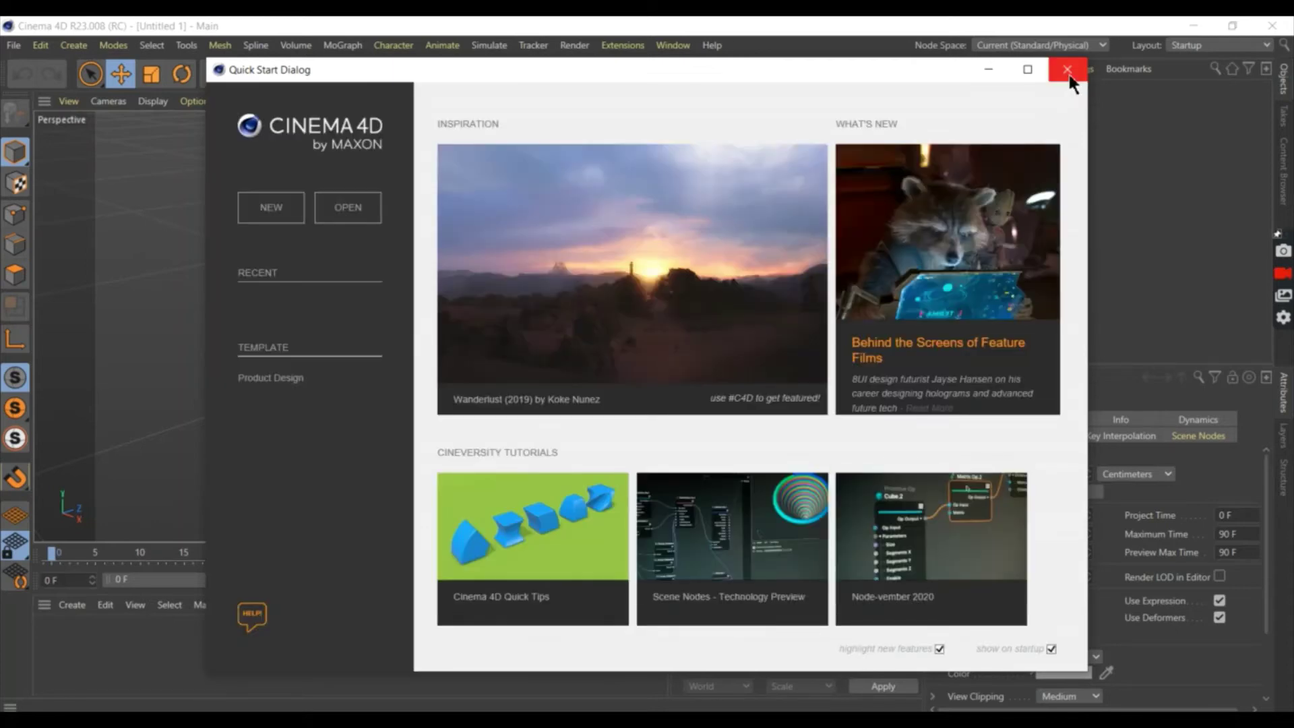
Step: Close the Quick Start dialog and slightly orbit the empty Untitled 1 viewport
{"action": "left_click", "coordinate": [1067, 71]}
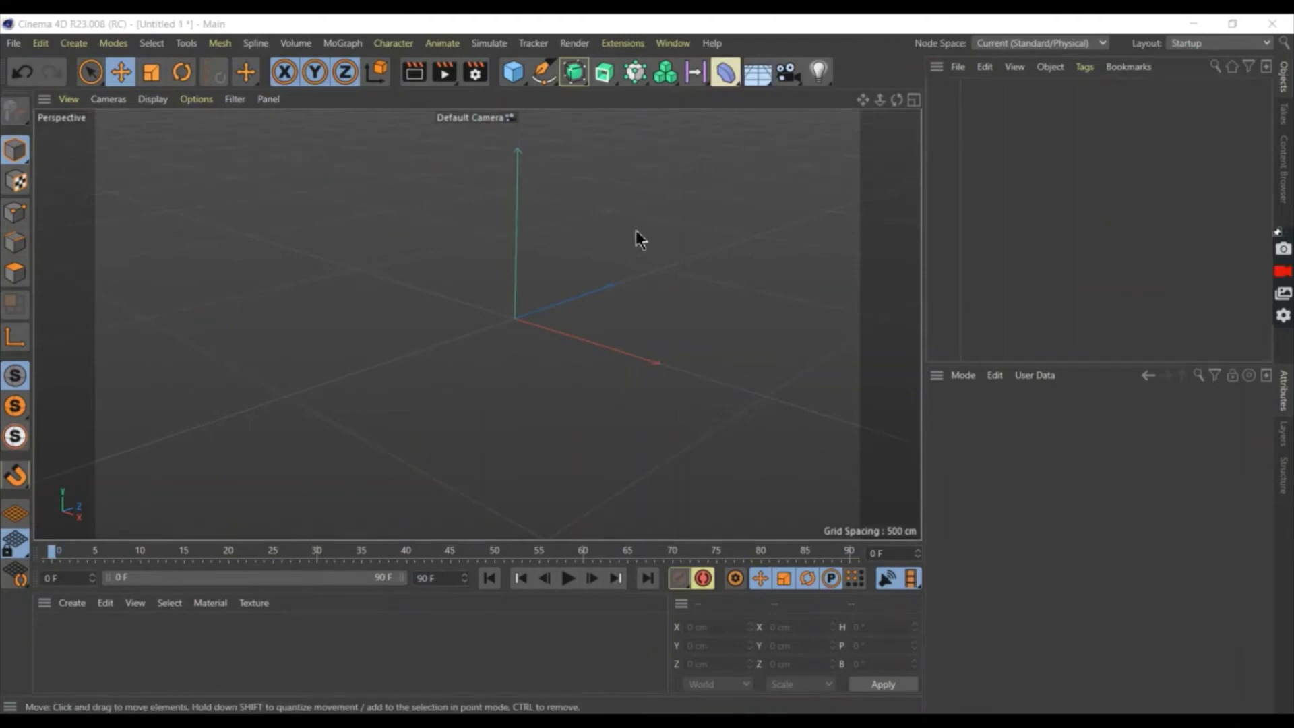
{"action": "left_click_drag", "start_coordinate": [565, 275], "coordinate": [566, 276], "text": "alt"}
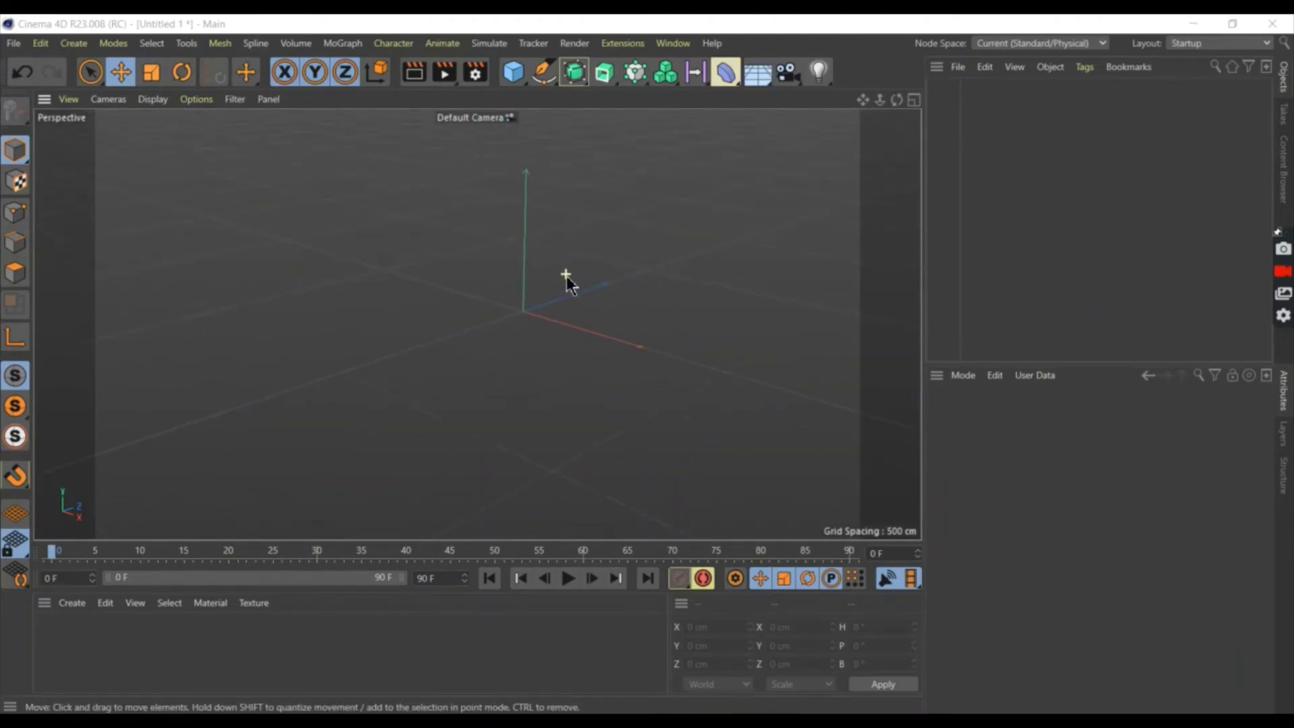
Step: Add a Text spline object from Create > Spline > Text
{"action": "left_click", "coordinate": [68, 42]}
{"action": "mouse_move", "coordinate": [127, 116]}
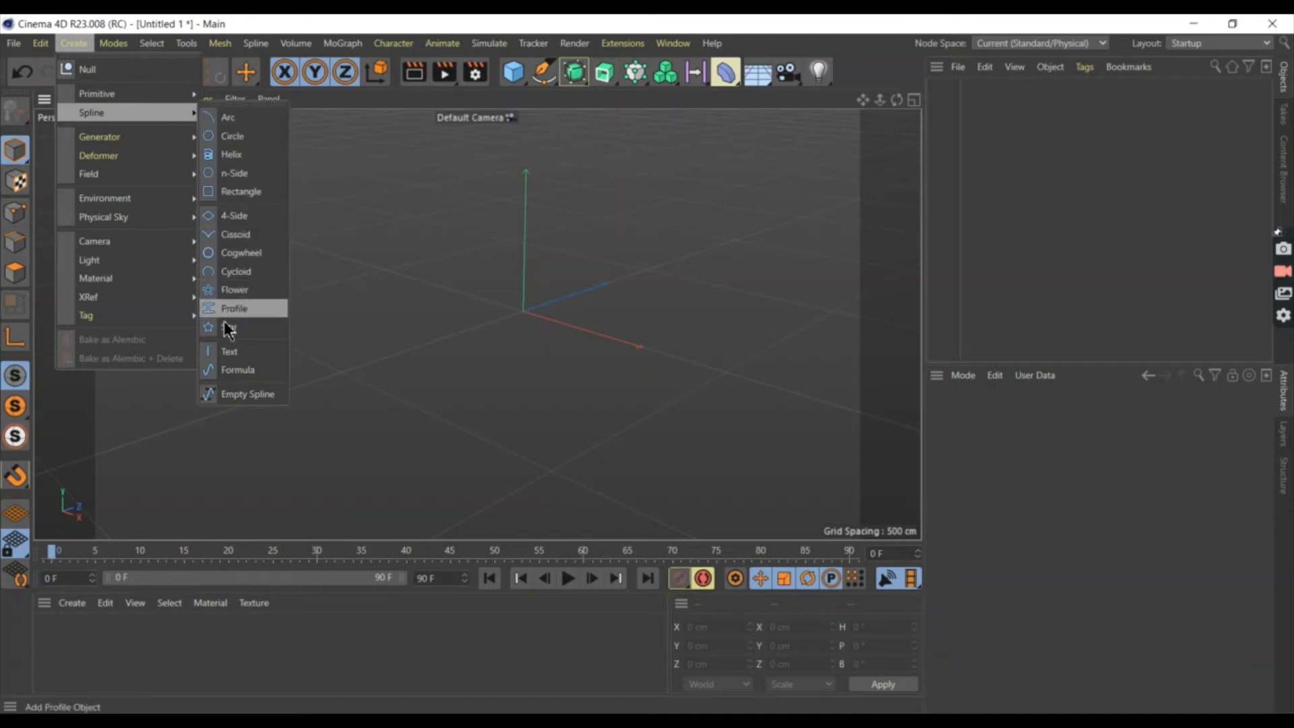
{"action": "left_click", "coordinate": [213, 349]}
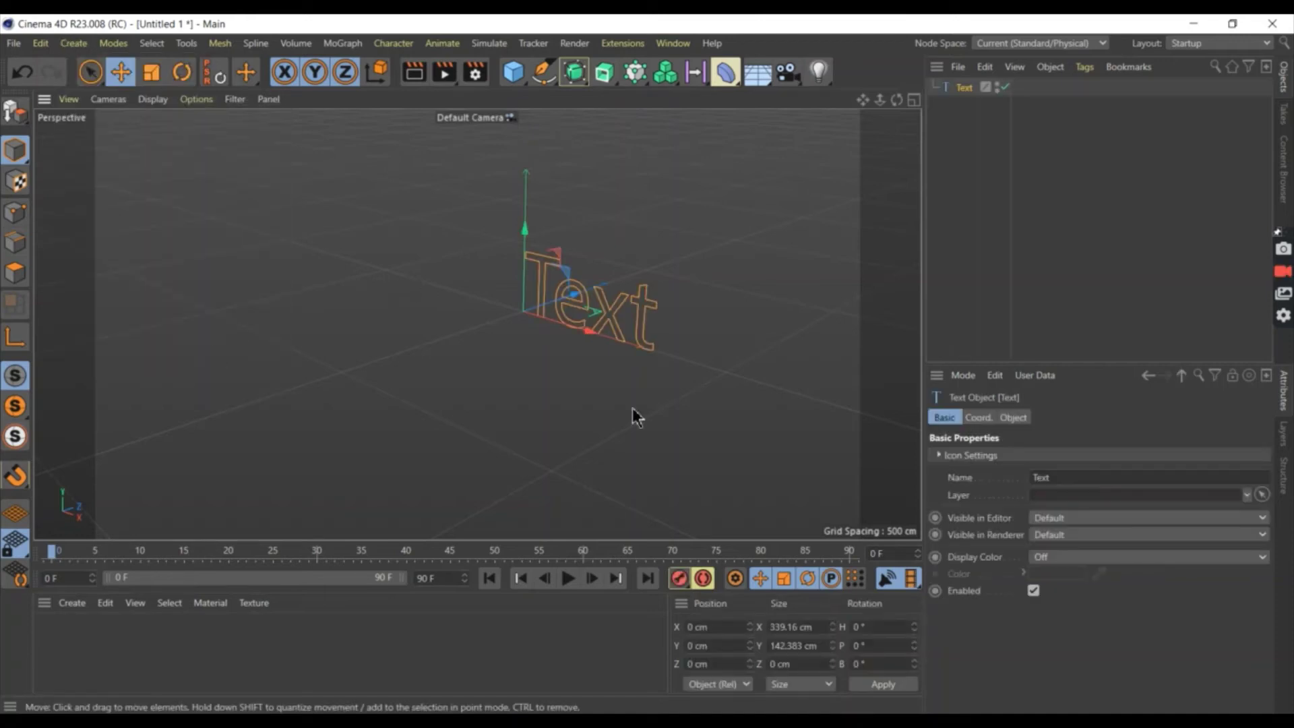
{"action": "scroll", "coordinate": [678, 341], "scroll_direction": "up", "scroll_amount": 6}
{"action": "scroll", "coordinate": [654, 336], "scroll_direction": "down", "scroll_amount": 2}
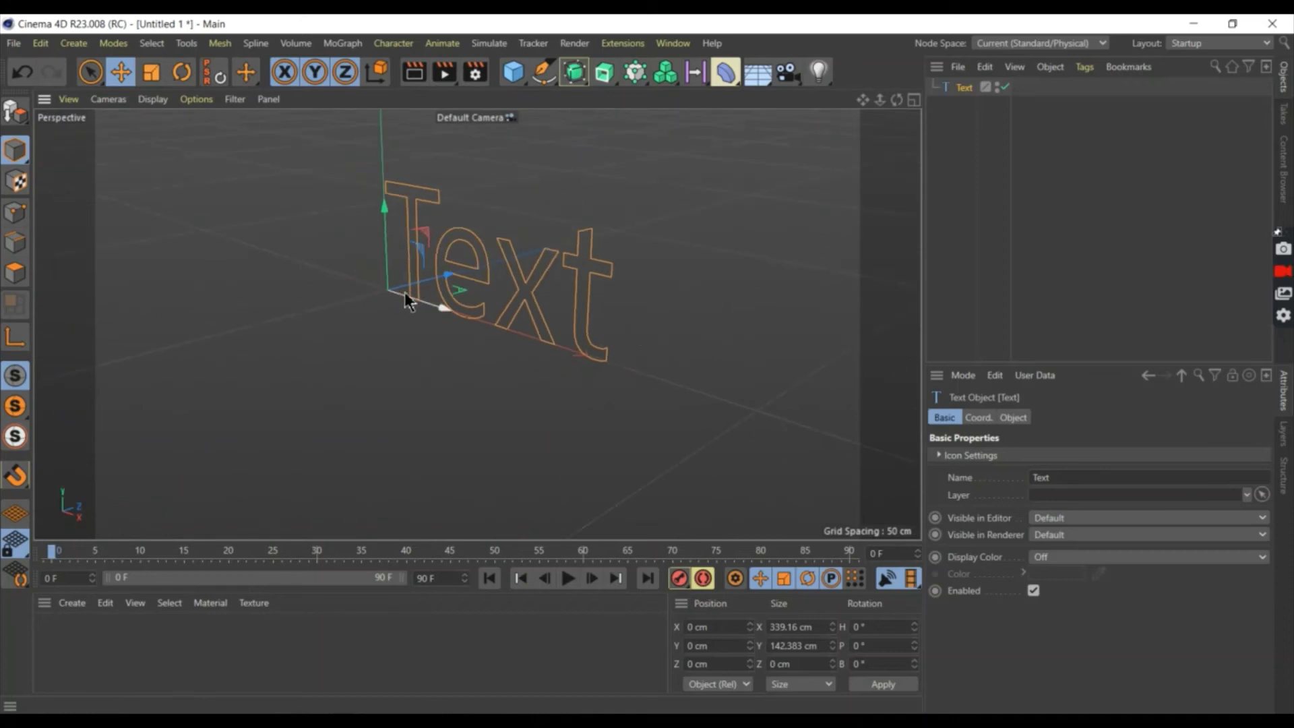
{"action": "scroll", "coordinate": [406, 300], "scroll_direction": "down", "scroll_amount": 2}
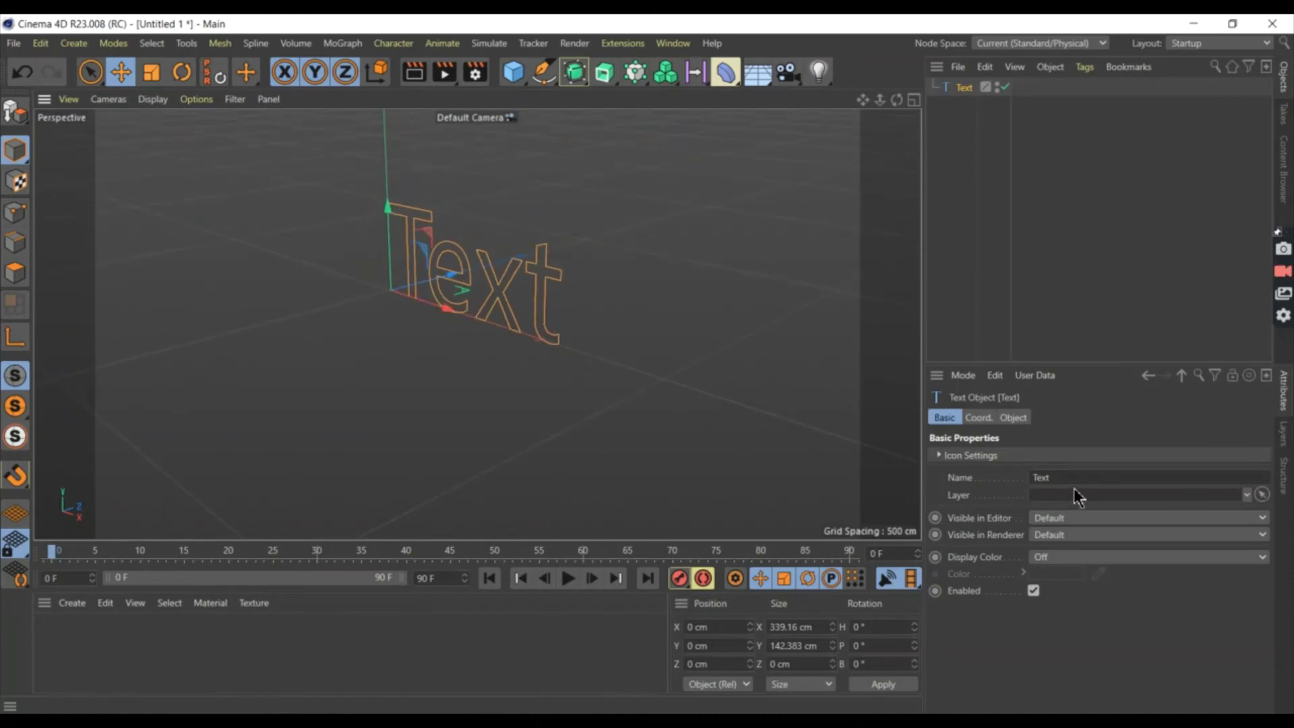
Step: Replace the spline's default 'Text' with DAMERON, then deselect it
{"action": "left_click", "coordinate": [1002, 416]}
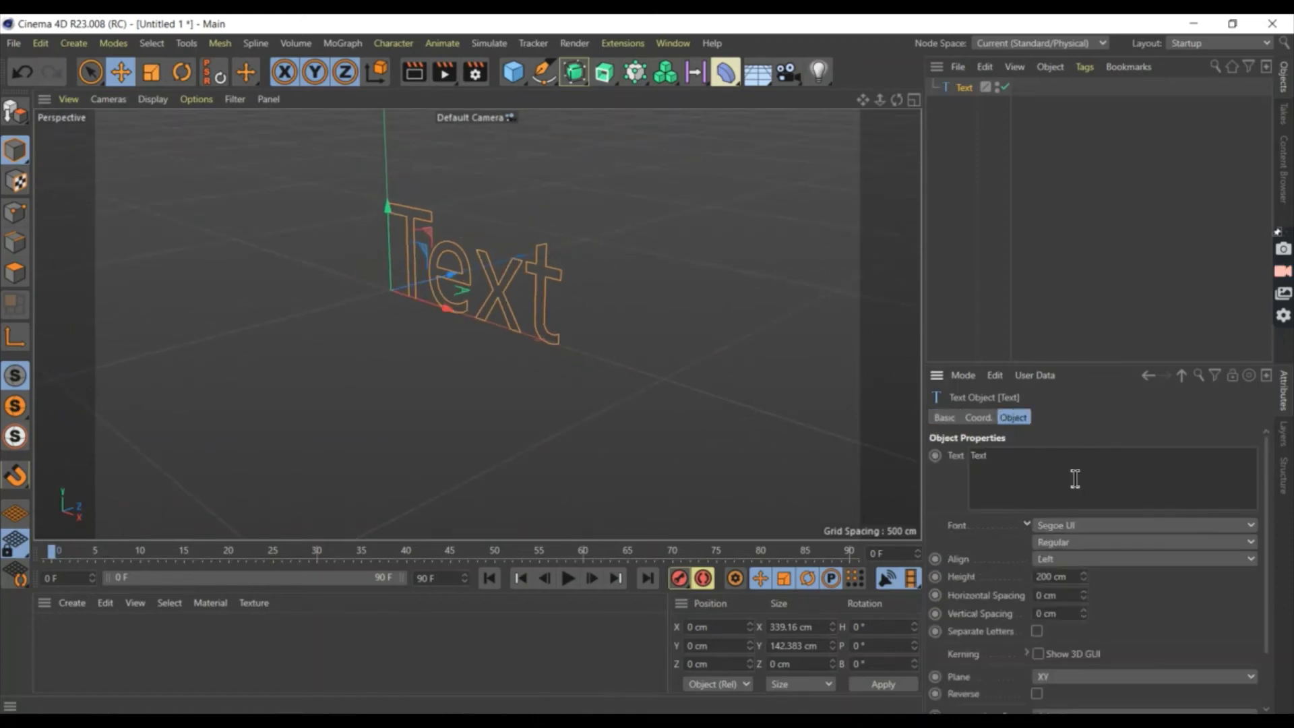
{"action": "left_click_drag", "start_coordinate": [1054, 477], "coordinate": [955, 456]}
{"action": "key", "text": "BackSpace"}
{"action": "left_click", "coordinate": [1165, 425]}
{"action": "scroll", "coordinate": [721, 331], "scroll_direction": "down", "scroll_amount": 4}
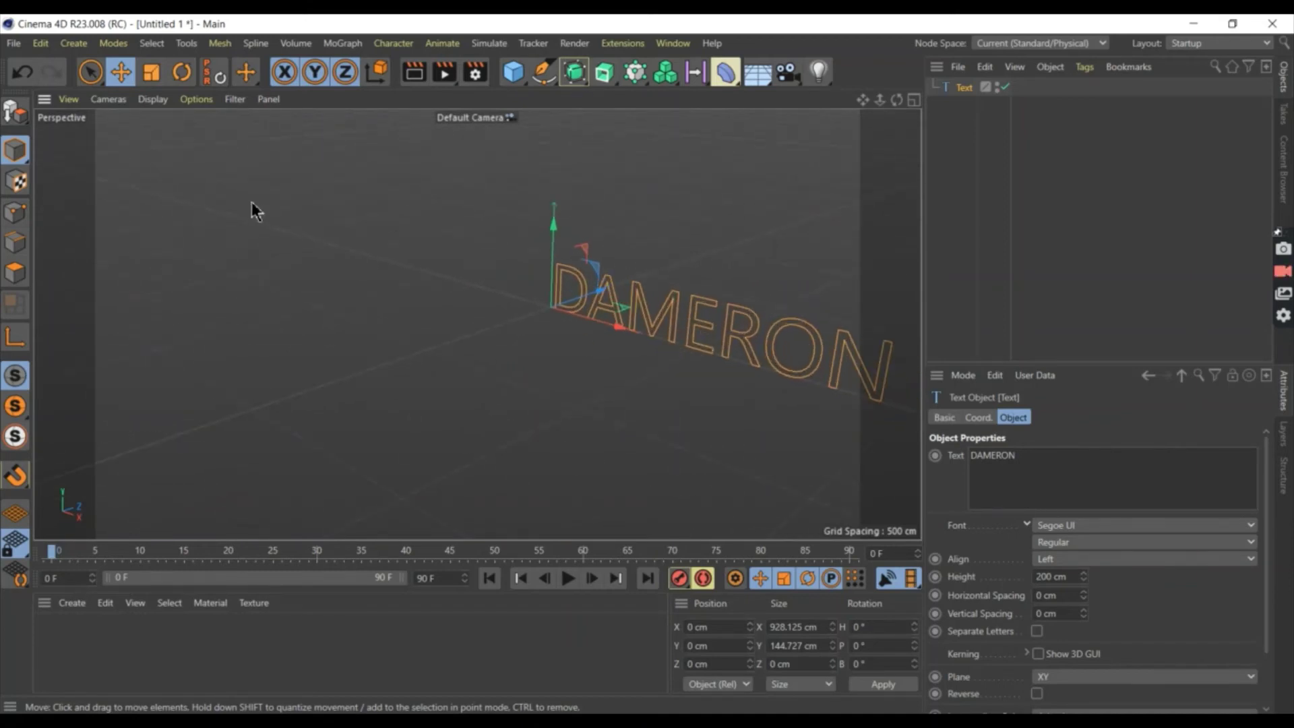
{"action": "left_click", "coordinate": [90, 71]}
{"action": "left_click", "coordinate": [496, 312]}
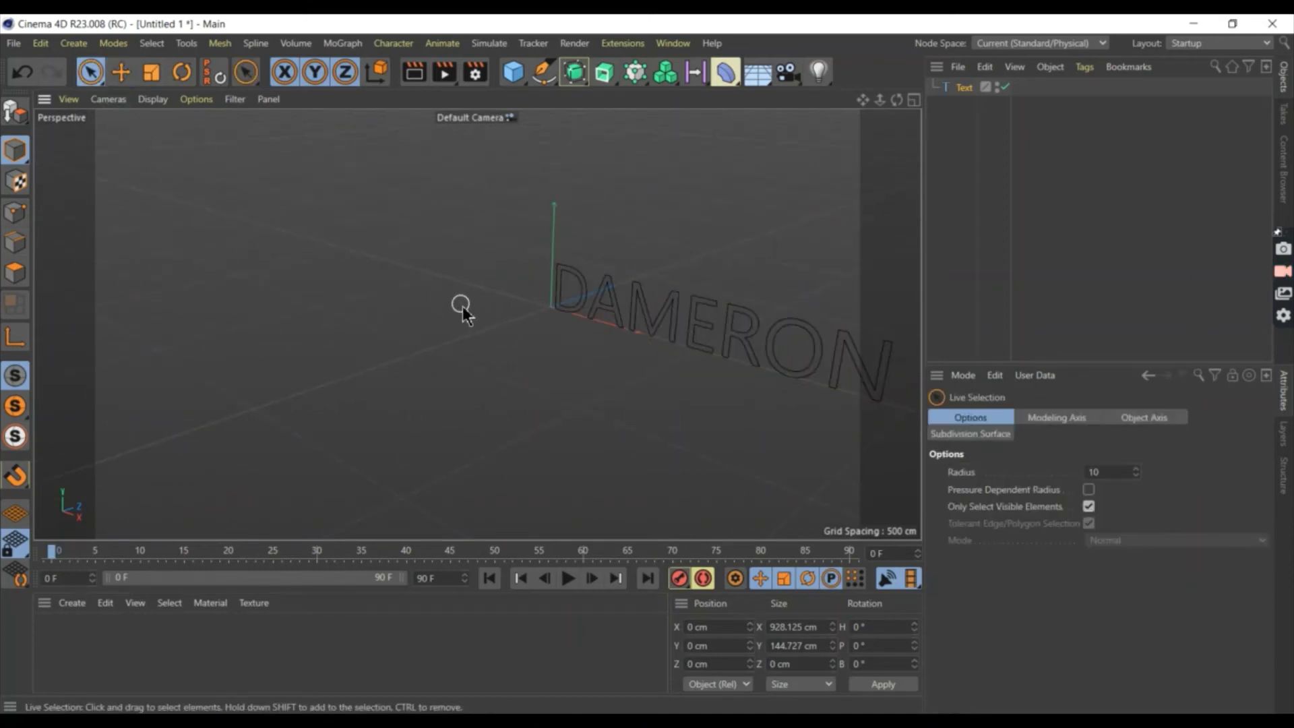
Step: Set the DAMERON text spline's font to Dameron
{"action": "left_click", "coordinate": [708, 322]}
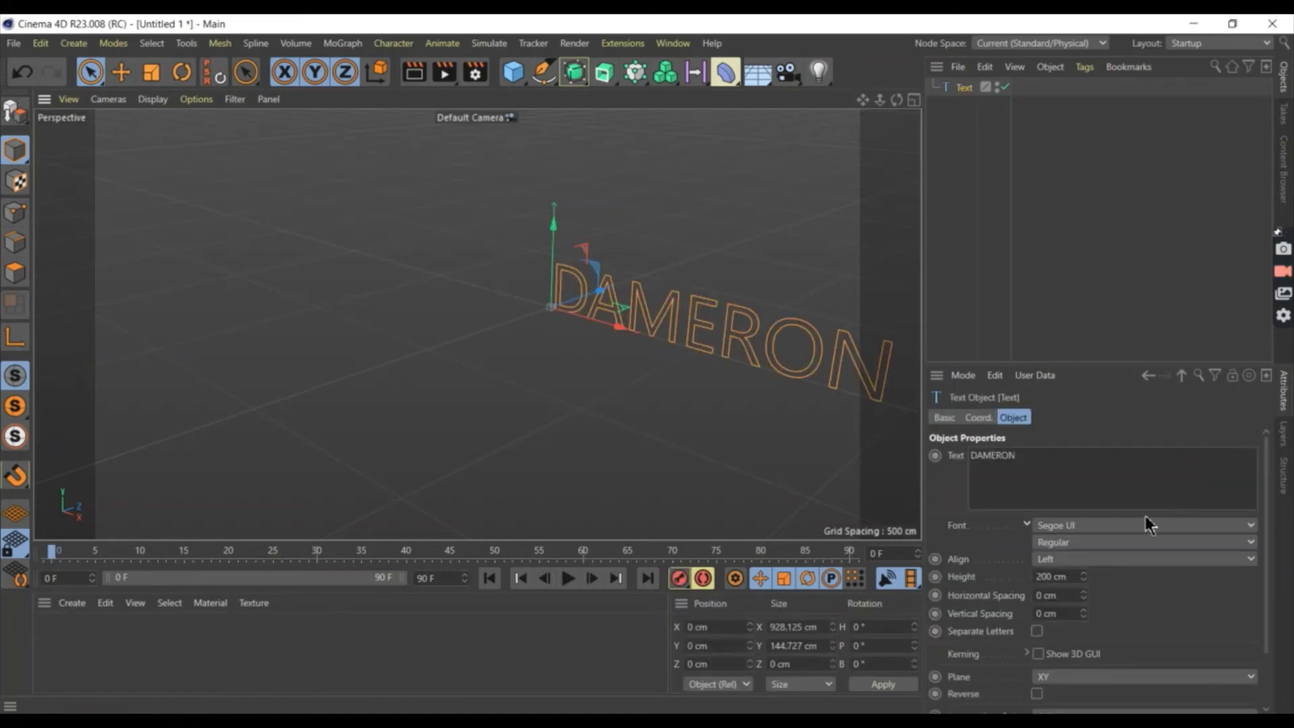
{"action": "left_click", "coordinate": [1119, 526]}
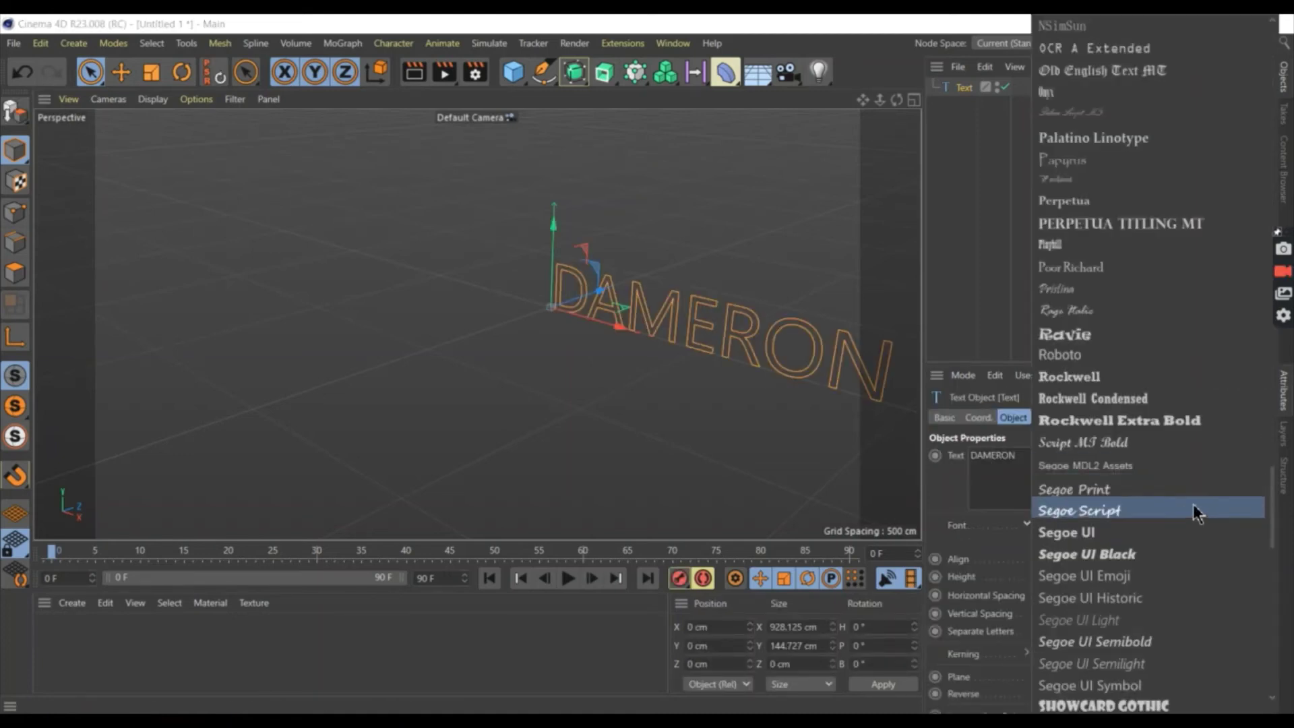
{"action": "scroll", "coordinate": [1111, 222], "scroll_direction": "up", "scroll_amount": 20}
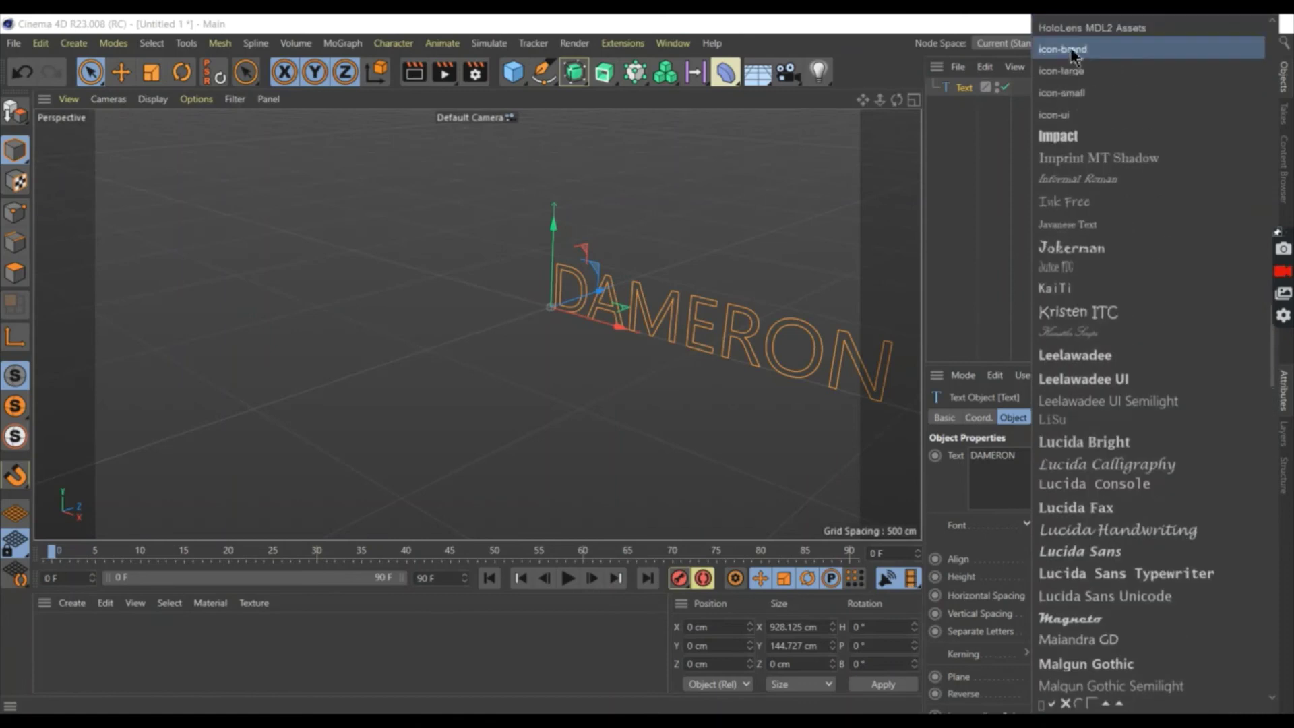
{"action": "scroll", "coordinate": [1072, 54], "scroll_direction": "up", "scroll_amount": 15}
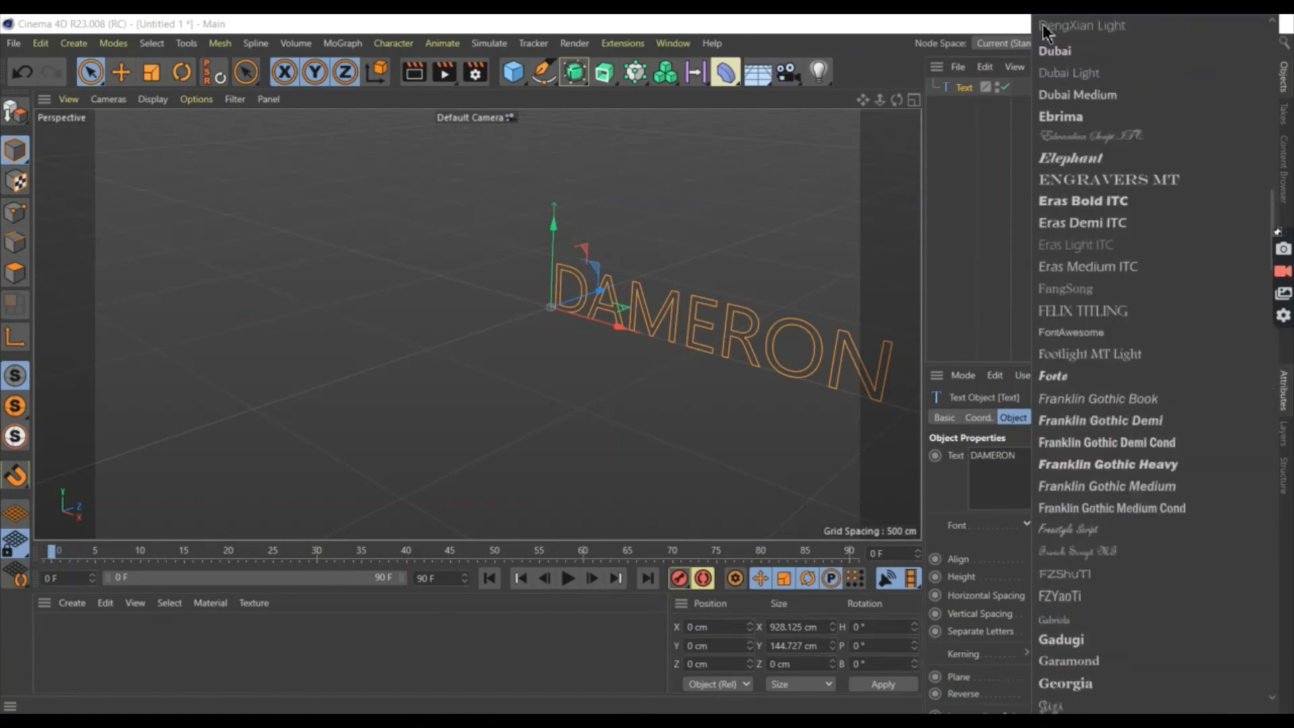
{"action": "scroll", "coordinate": [1045, 27], "scroll_direction": "up", "scroll_amount": 1}
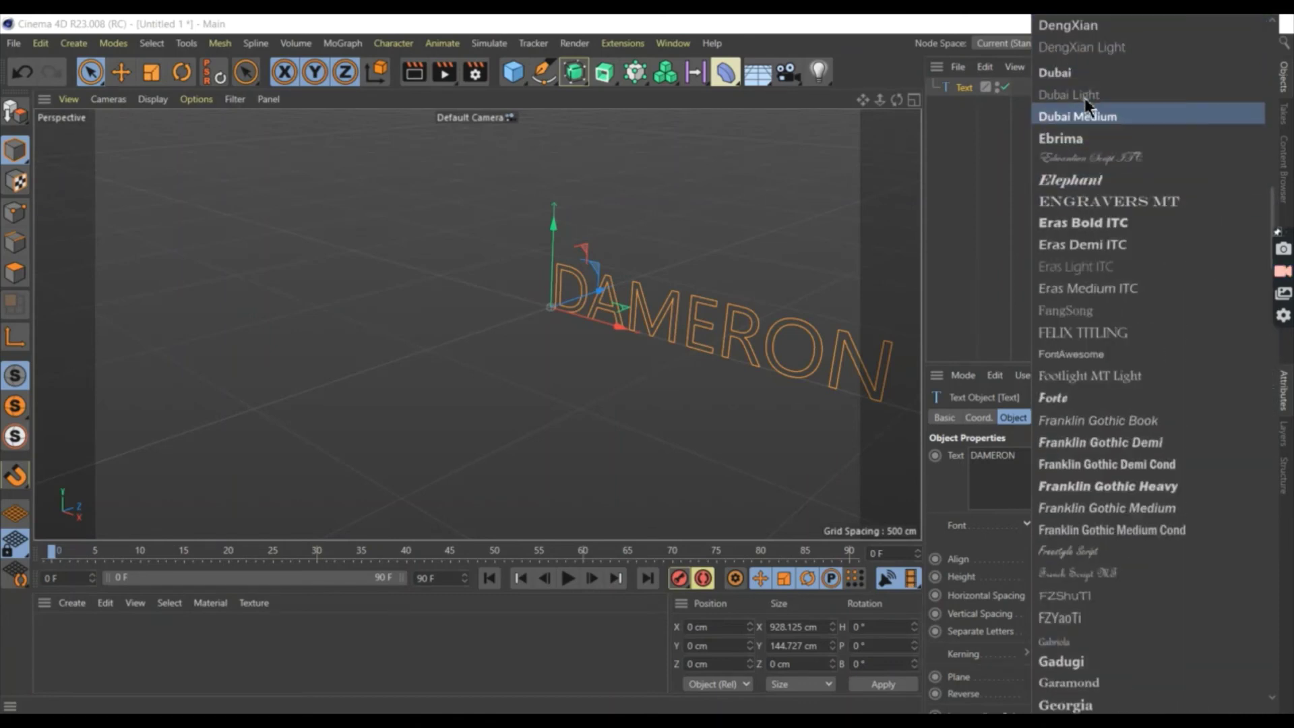
{"action": "scroll", "coordinate": [1078, 30], "scroll_direction": "up", "scroll_amount": 11}
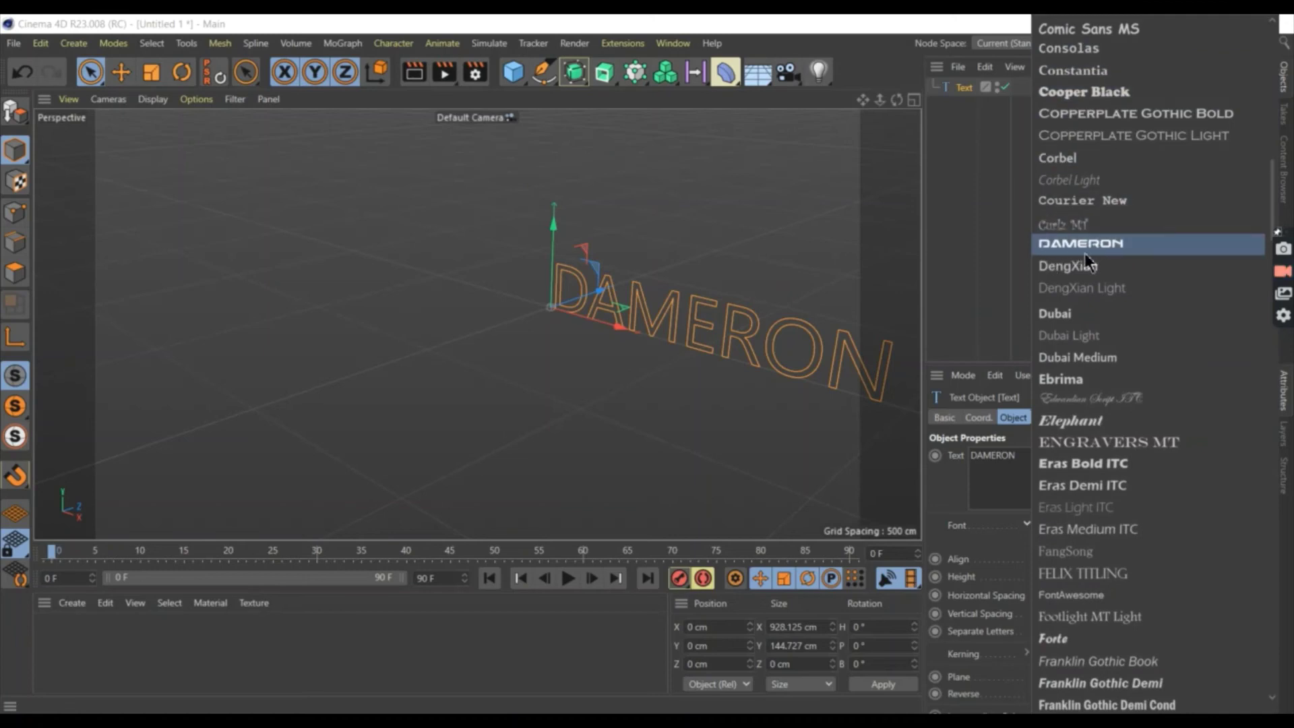
{"action": "left_click", "coordinate": [1182, 248]}
{"action": "scroll", "coordinate": [721, 321], "scroll_direction": "down", "scroll_amount": 5}
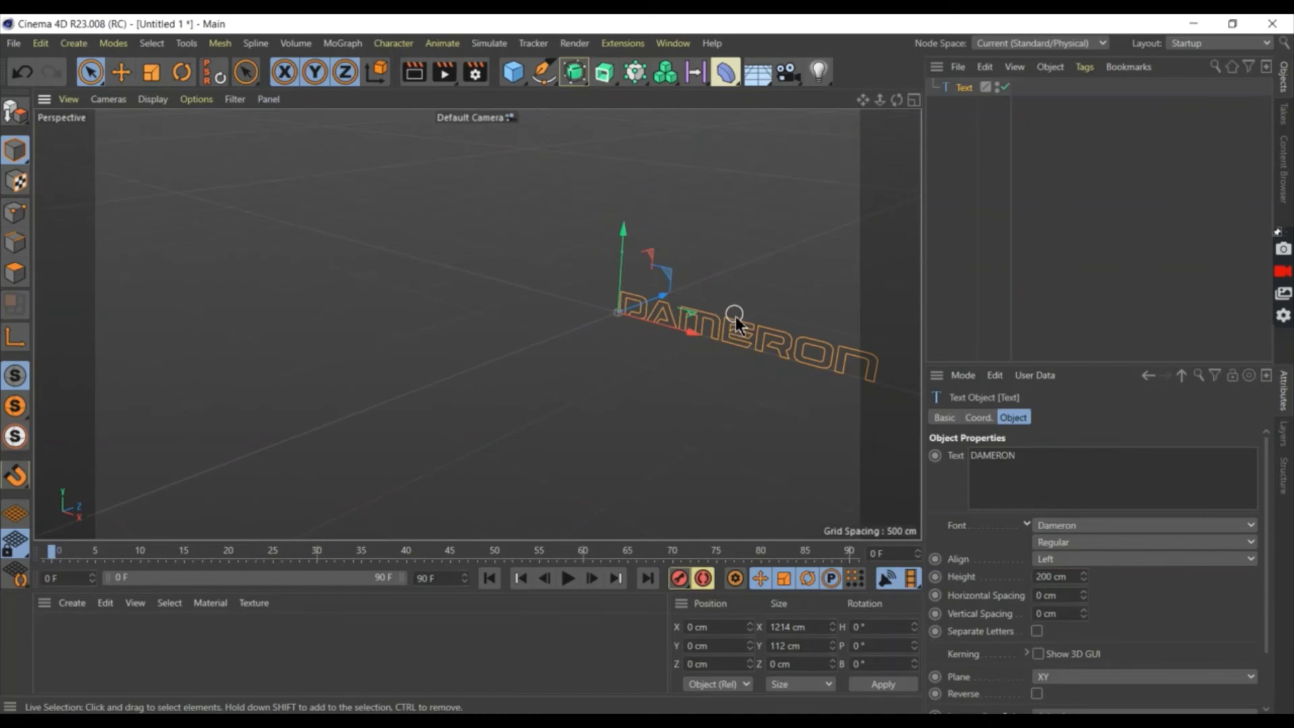
{"action": "left_click", "coordinate": [593, 324]}
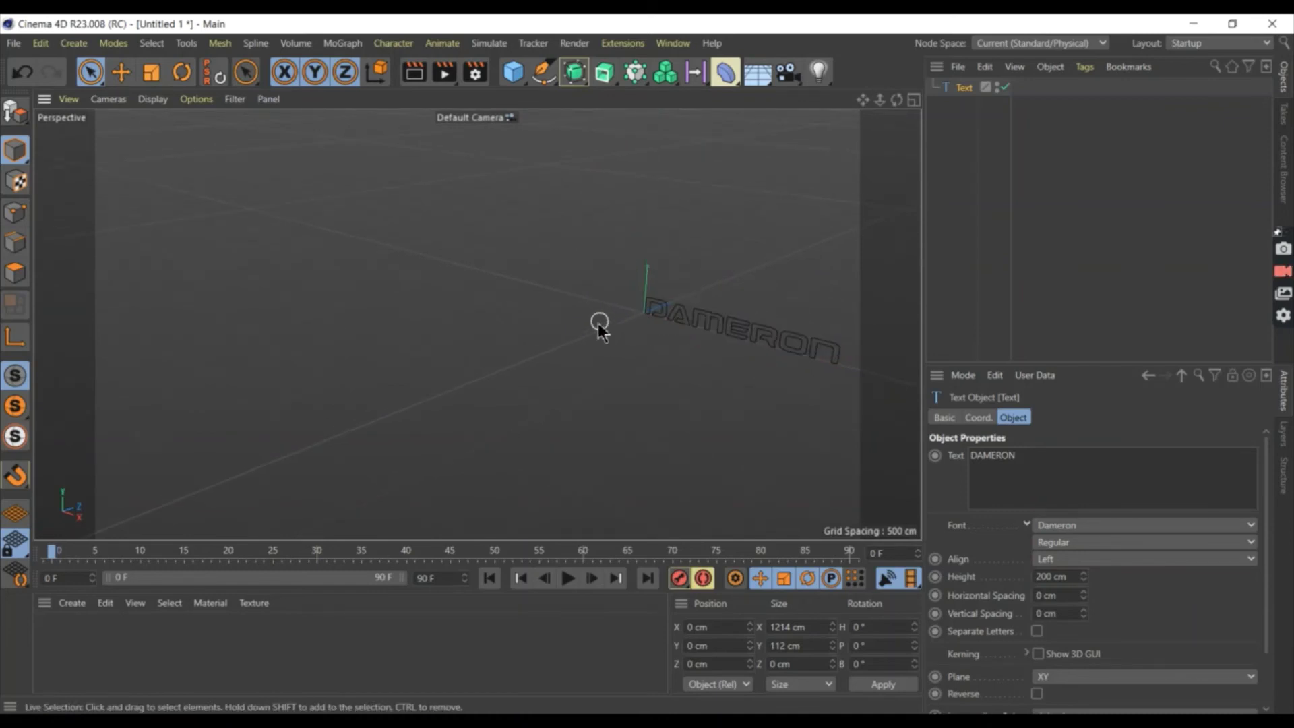
Step: Move the DAMERON text along X to about -1280.853 cm
{"action": "left_click", "coordinate": [750, 333]}
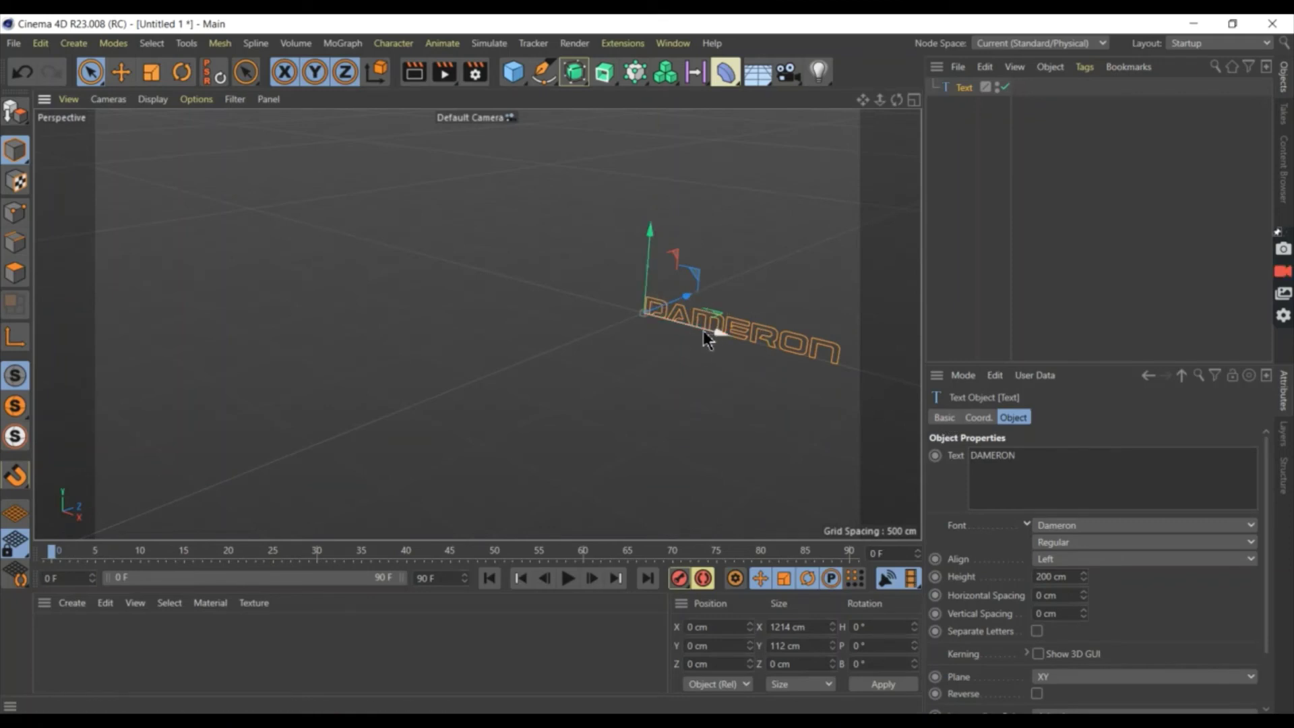
{"action": "left_click_drag", "start_coordinate": [707, 339], "coordinate": [587, 301]}
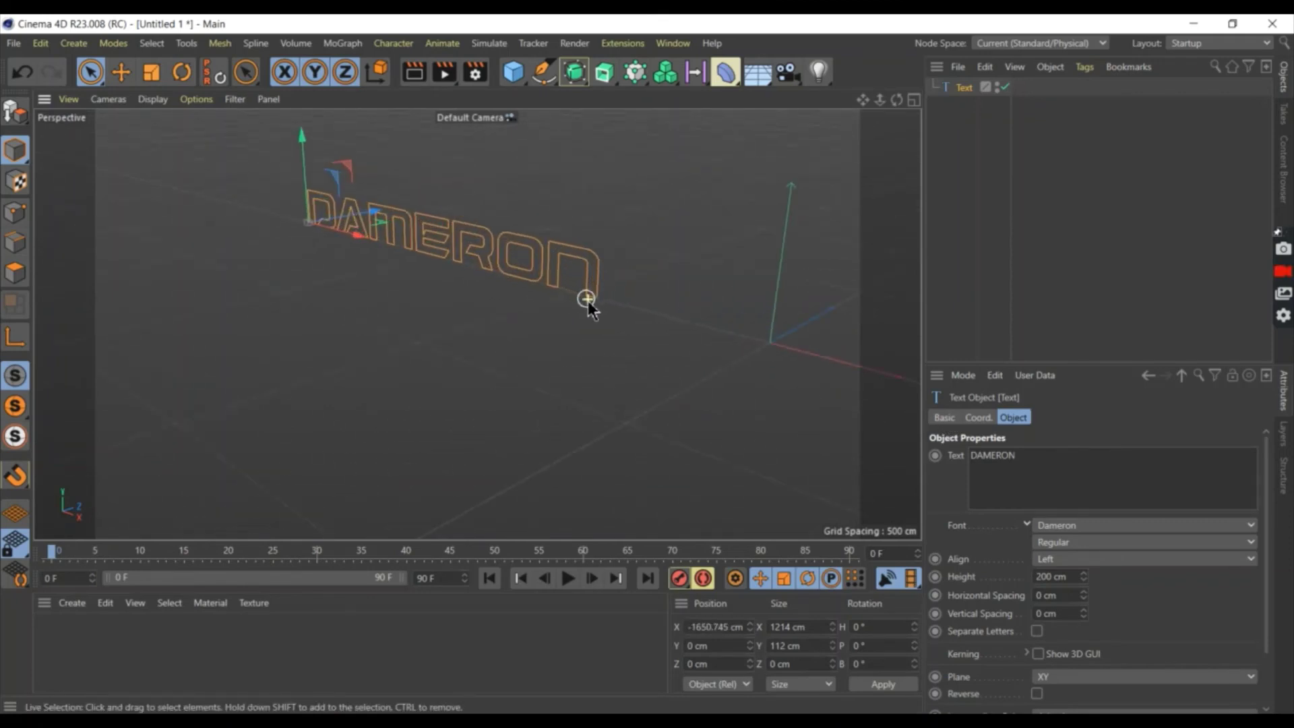
{"action": "left_click_drag", "start_coordinate": [353, 237], "coordinate": [418, 281]}
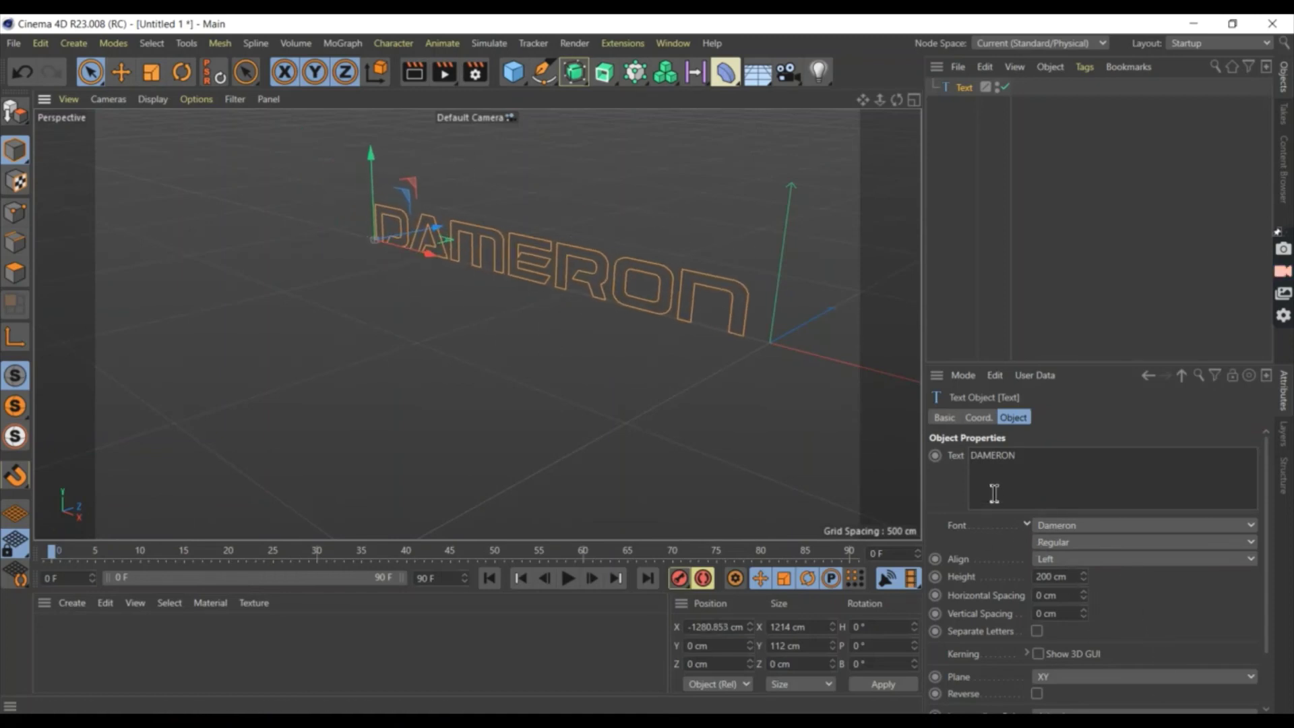
Step: On the DAMERON text object's Basic properties, switch Display Color to On
{"action": "left_click", "coordinate": [940, 418]}
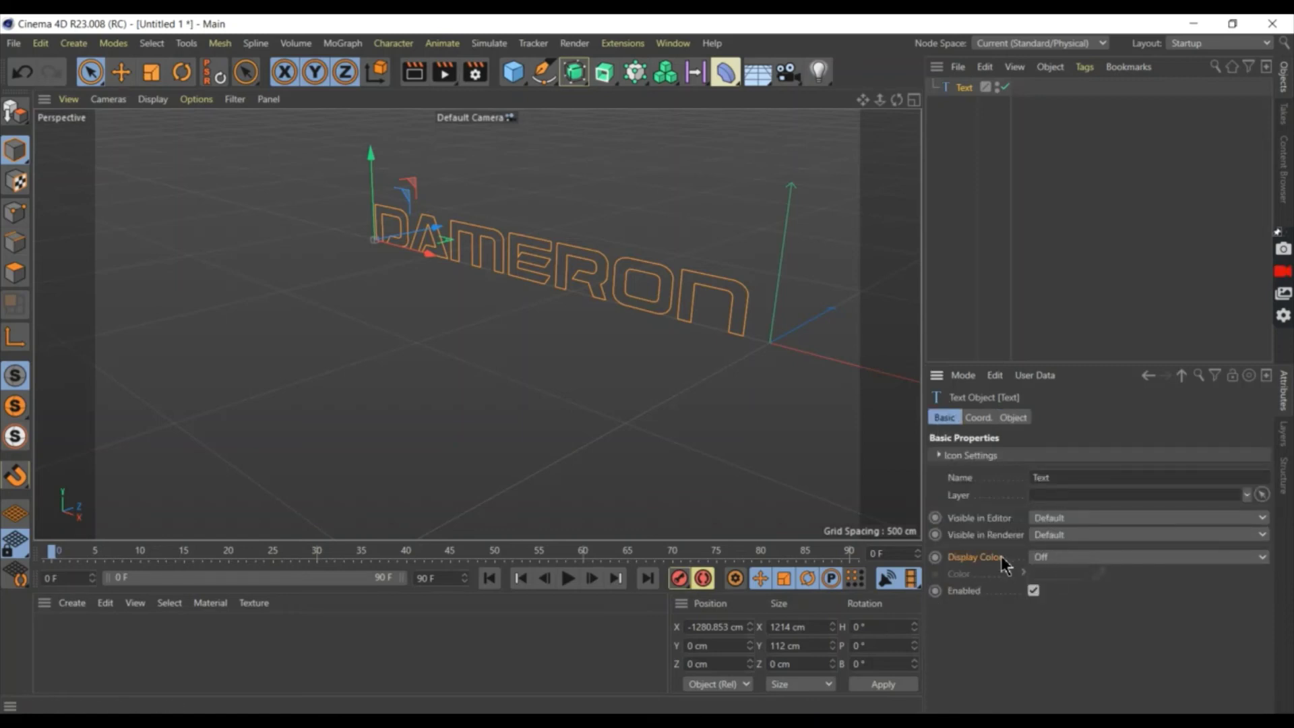
{"action": "left_click", "coordinate": [1045, 561]}
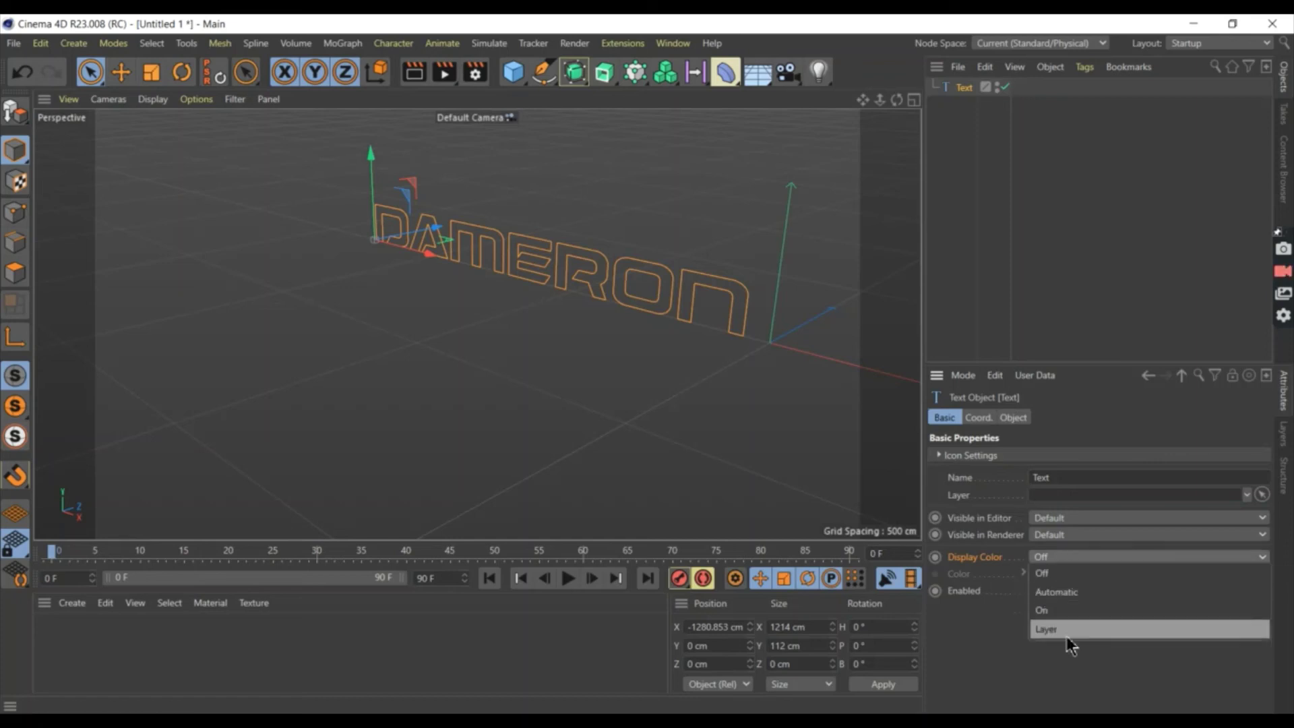
{"action": "left_click", "coordinate": [1066, 610]}
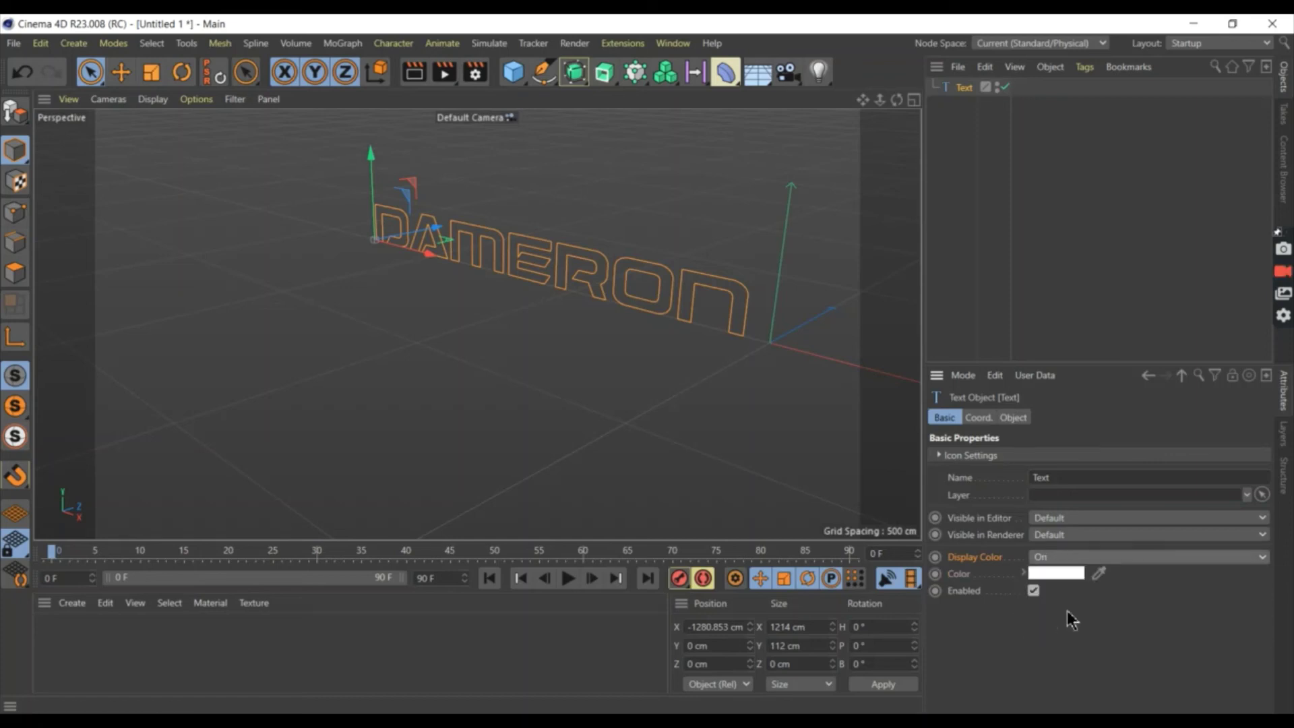
Step: Set the DAMERON display colour to sky blue, with full saturation and hue toward cyan
{"action": "left_click", "coordinate": [1067, 574]}
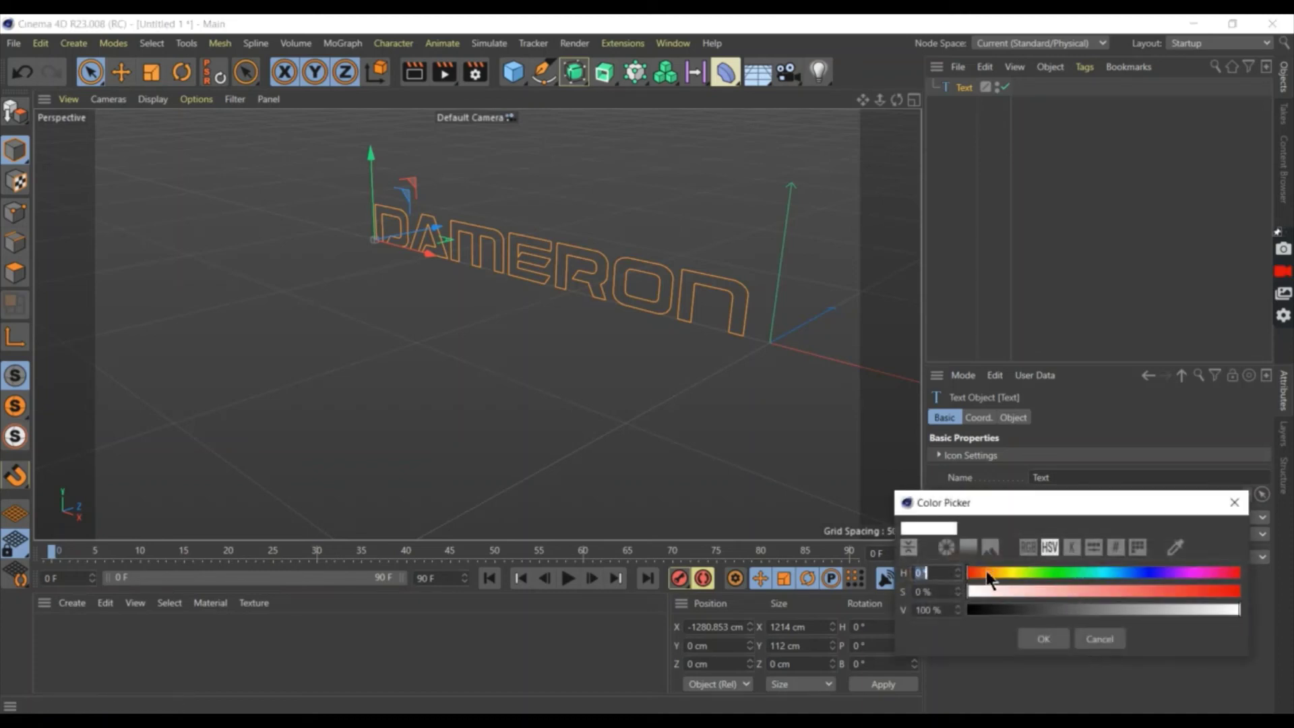
{"action": "mouse_move", "coordinate": [985, 572]}
{"action": "left_mouse_down"}
{"action": "mouse_move", "coordinate": [1061, 572]}
{"action": "mouse_move", "coordinate": [1113, 595]}
{"action": "left_mouse_up"}
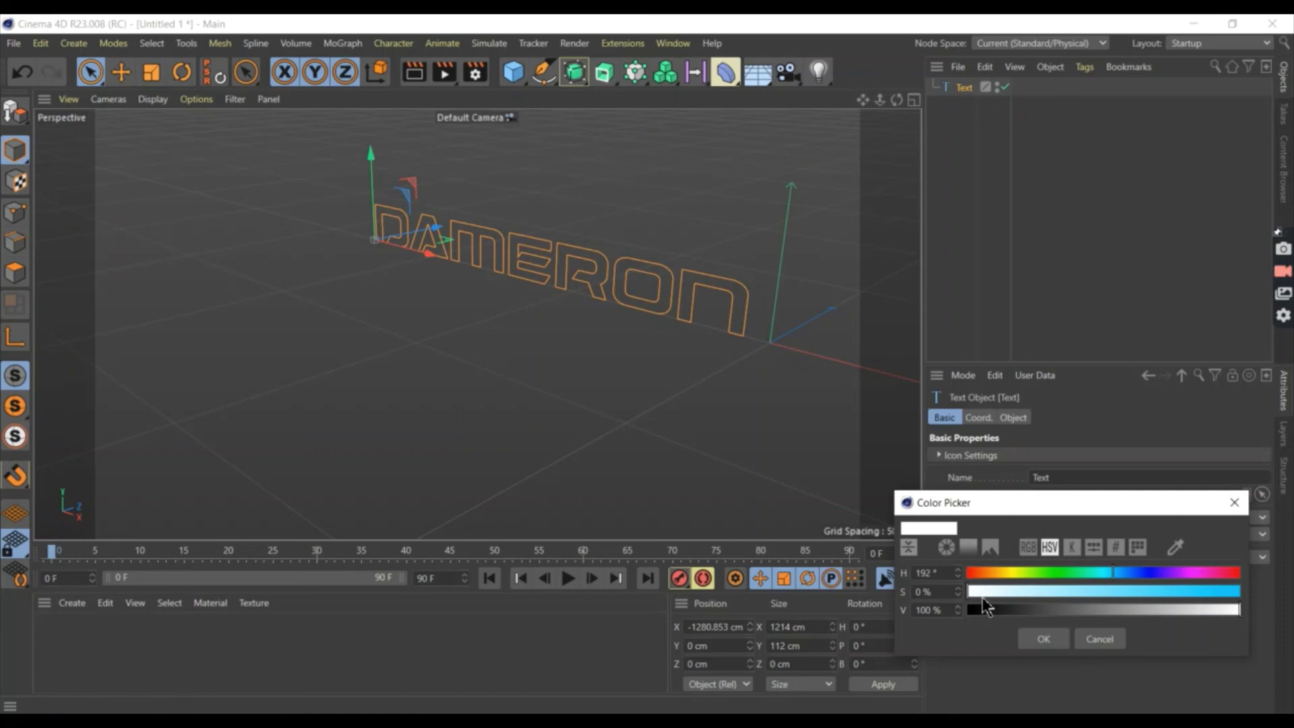
{"action": "left_click_drag", "start_coordinate": [981, 595], "coordinate": [1254, 577]}
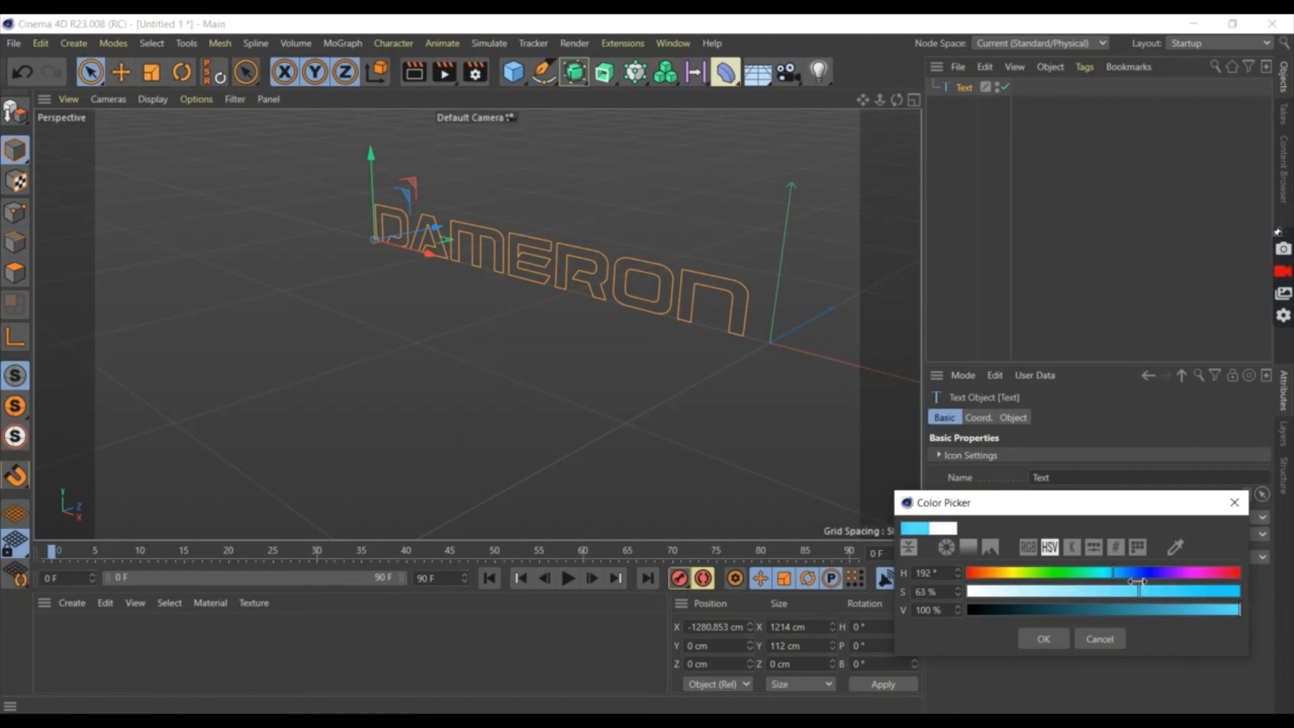
{"action": "left_click", "coordinate": [1102, 590]}
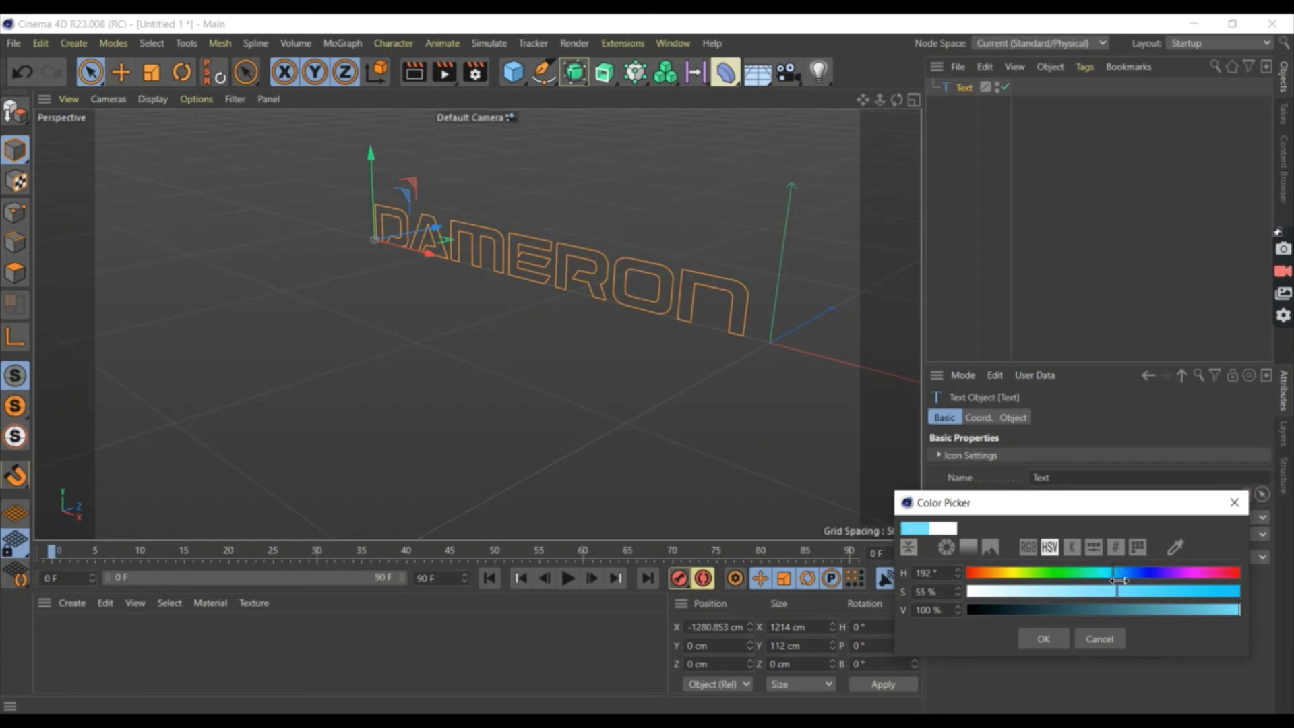
{"action": "left_click_drag", "start_coordinate": [1117, 580], "coordinate": [1253, 596]}
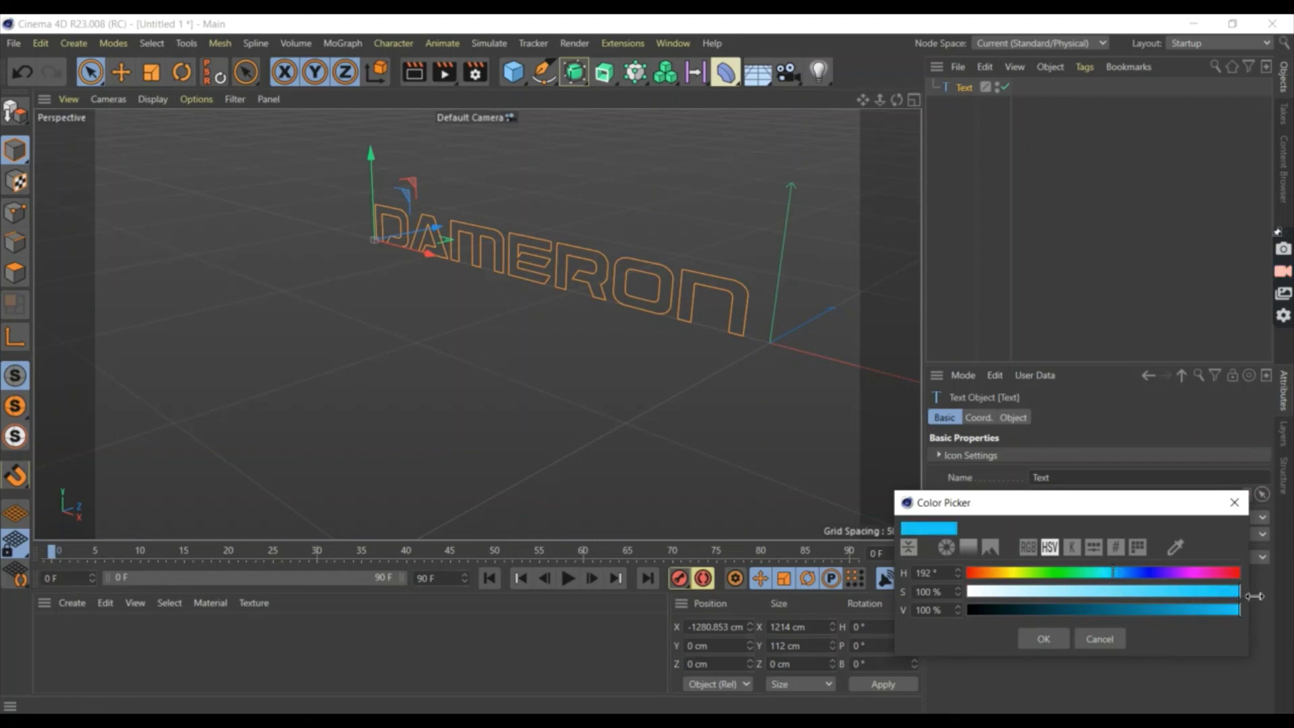
{"action": "left_click_drag", "start_coordinate": [1112, 580], "coordinate": [1104, 582]}
{"action": "left_click", "coordinate": [1051, 638]}
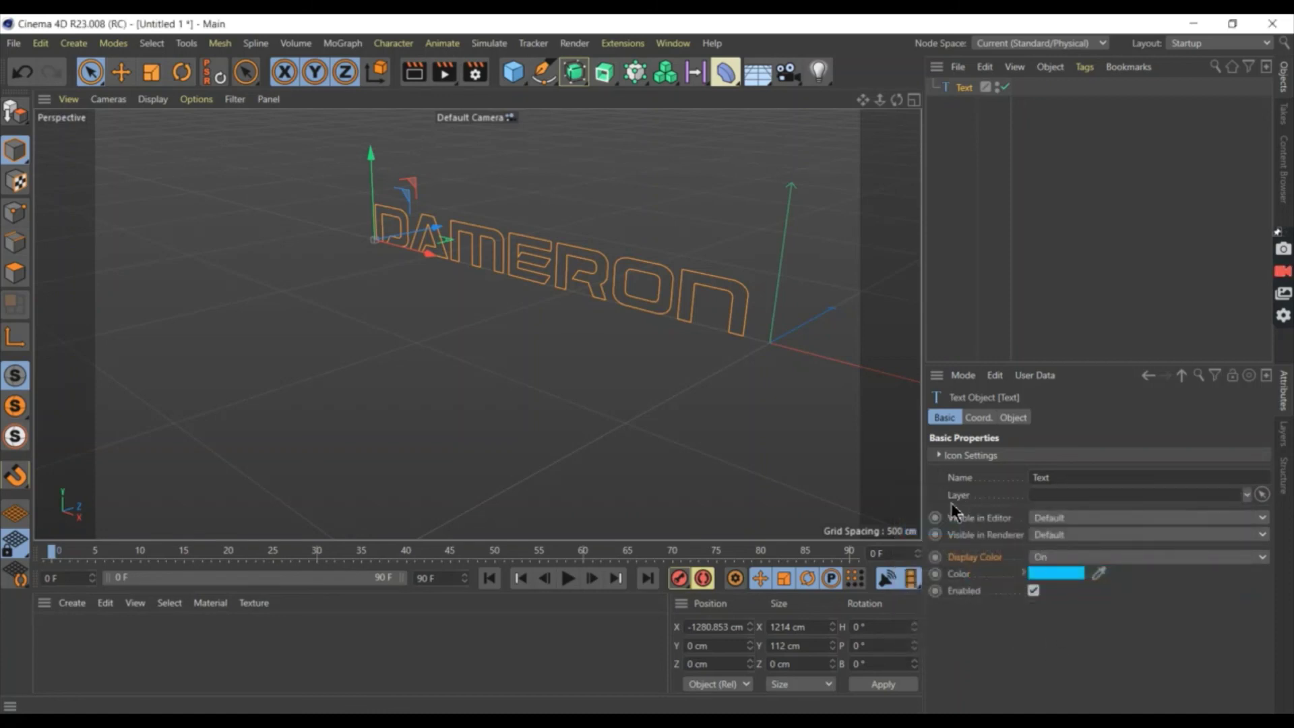
{"action": "left_click", "coordinate": [672, 437]}
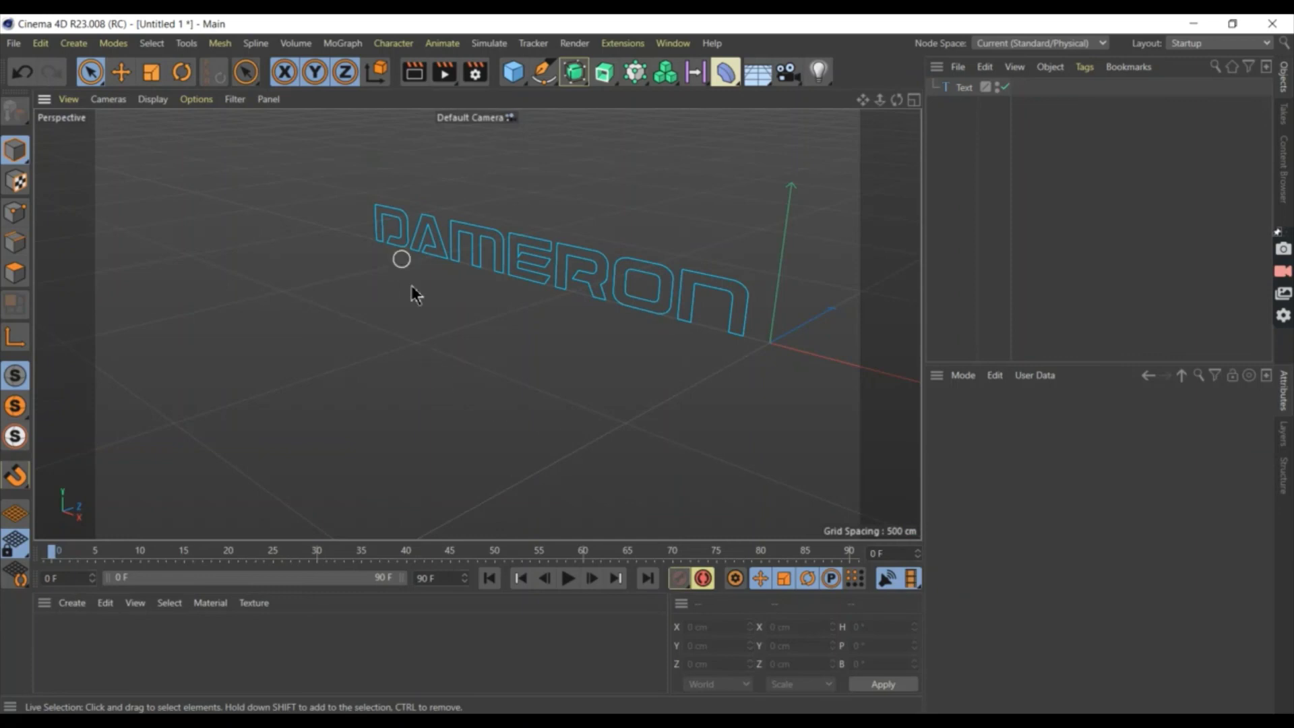
{"action": "left_click", "coordinate": [634, 277]}
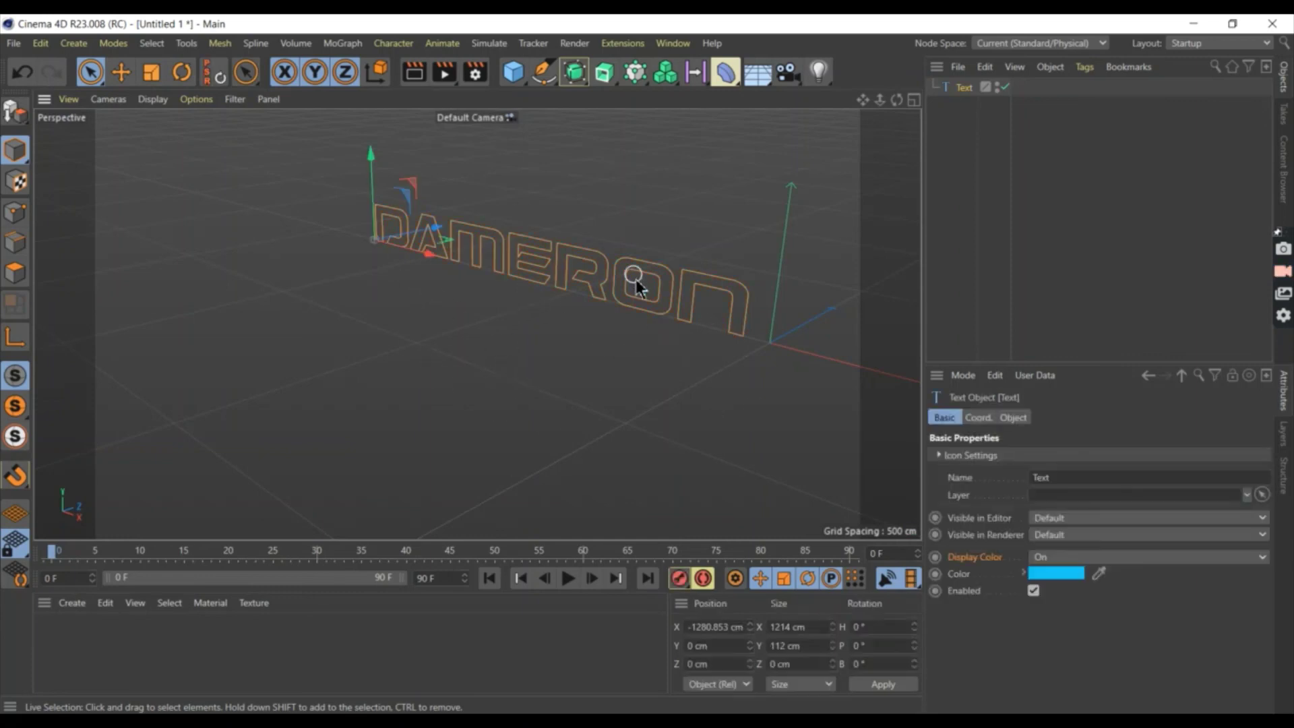